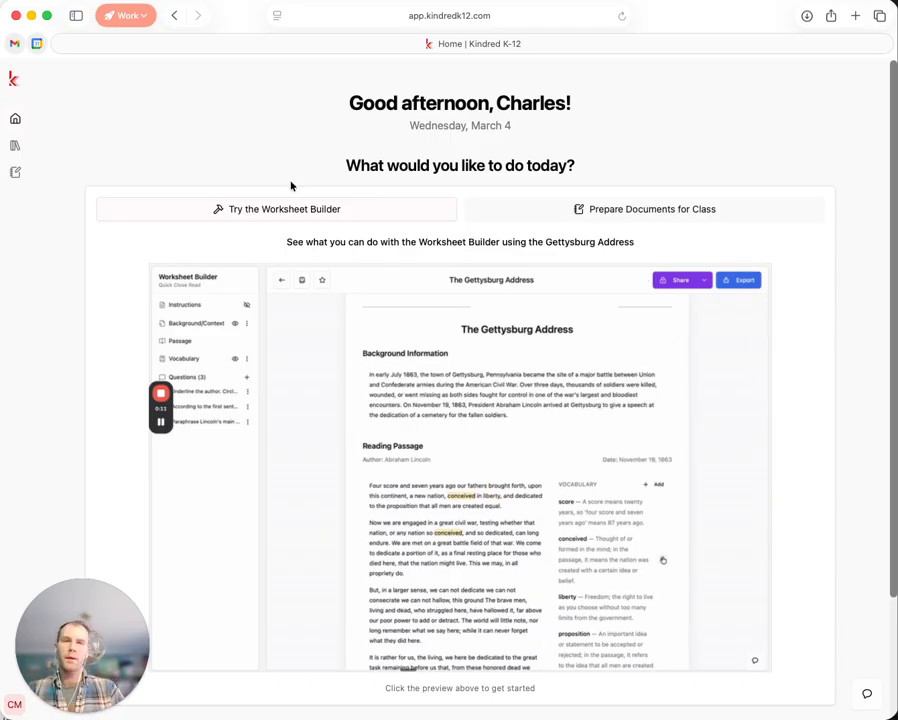
# Compare the home page previews for Prepare Documents for Class and the Worksheet Builder.
pyautogui.click(600, 208)
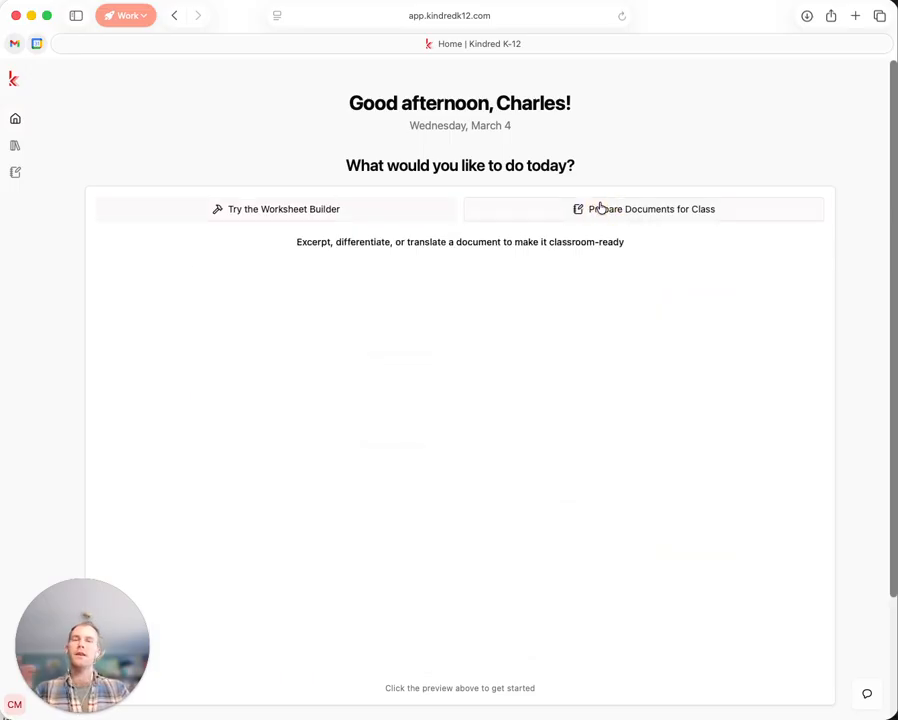
pyautogui.click(398, 211)
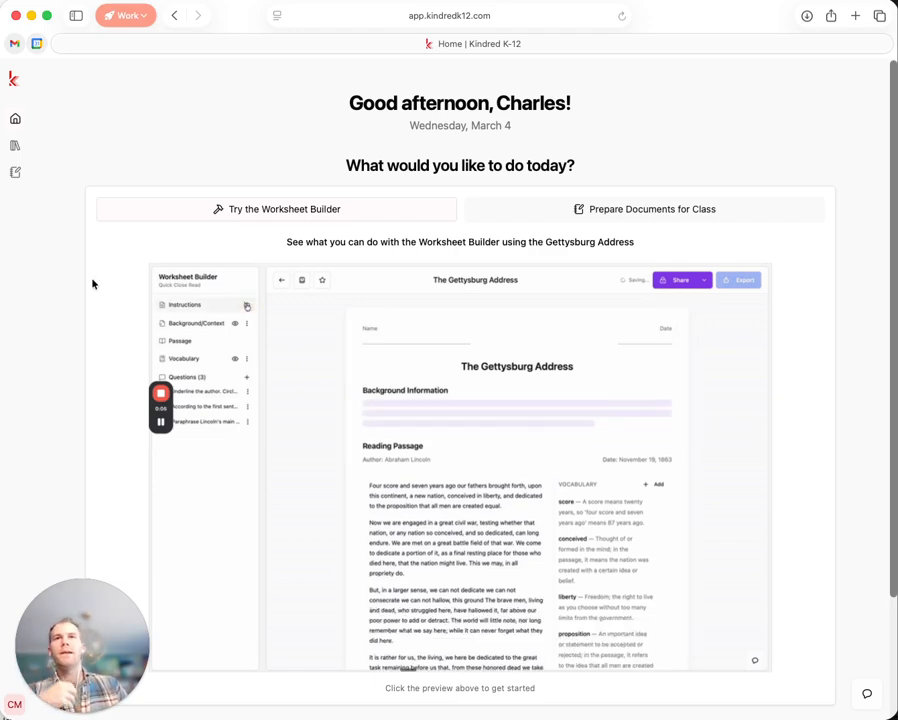
pyautogui.click(92, 284)
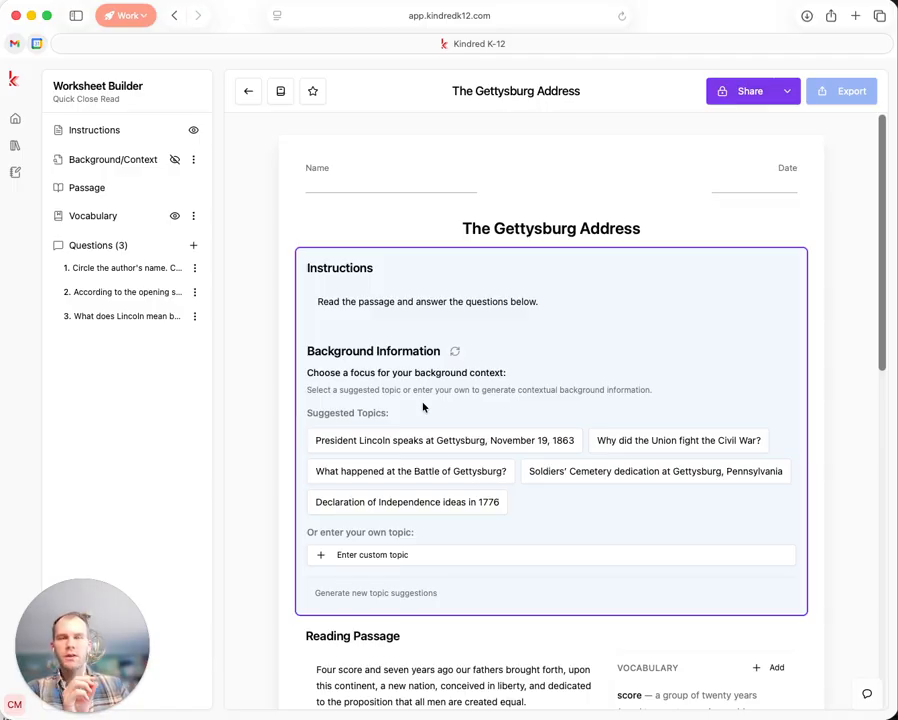
# Generate the worksheet's background information from the suggested topic "Declaration of Independence ideas in 1776".
pyautogui.click(424, 505)
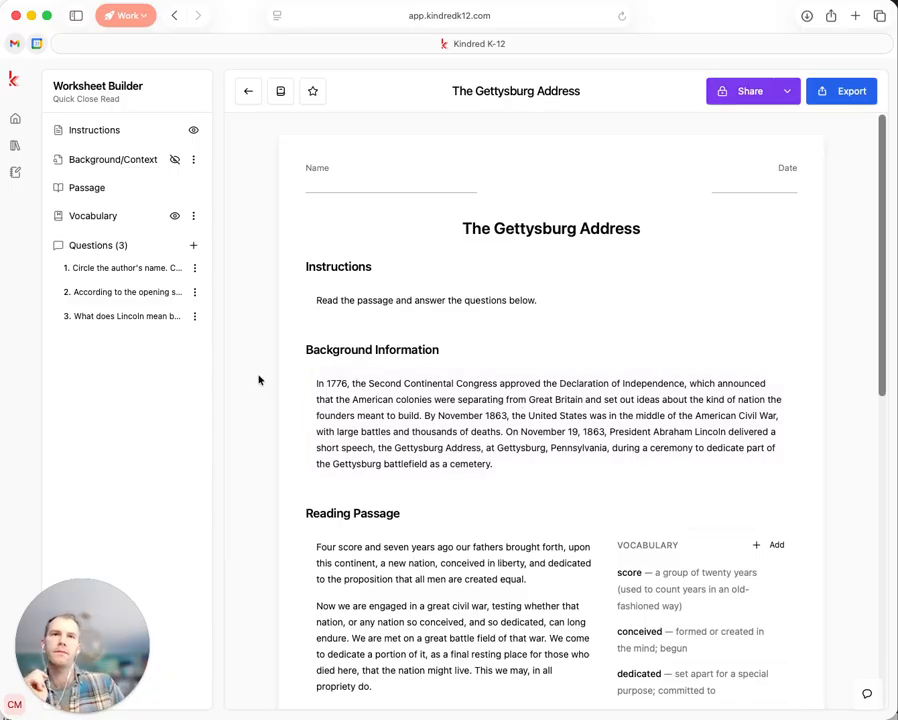
# Hide the worksheet's Instructions section and show it again, and do the same with the Vocabulary section.
pyautogui.click(194, 131)
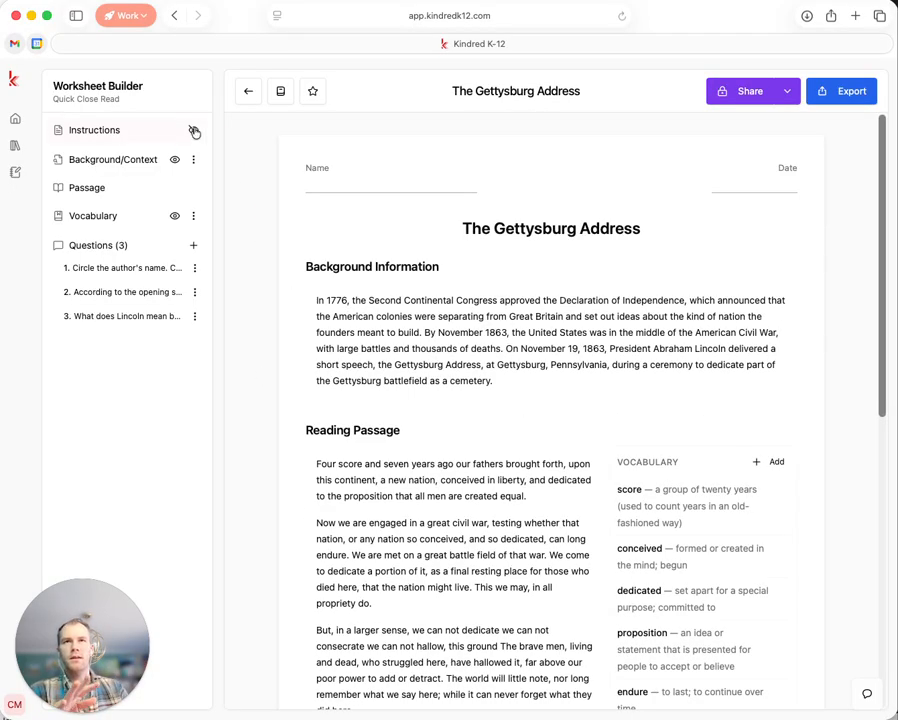
pyautogui.click(194, 131)
pyautogui.scroll(-3, 270, 262)
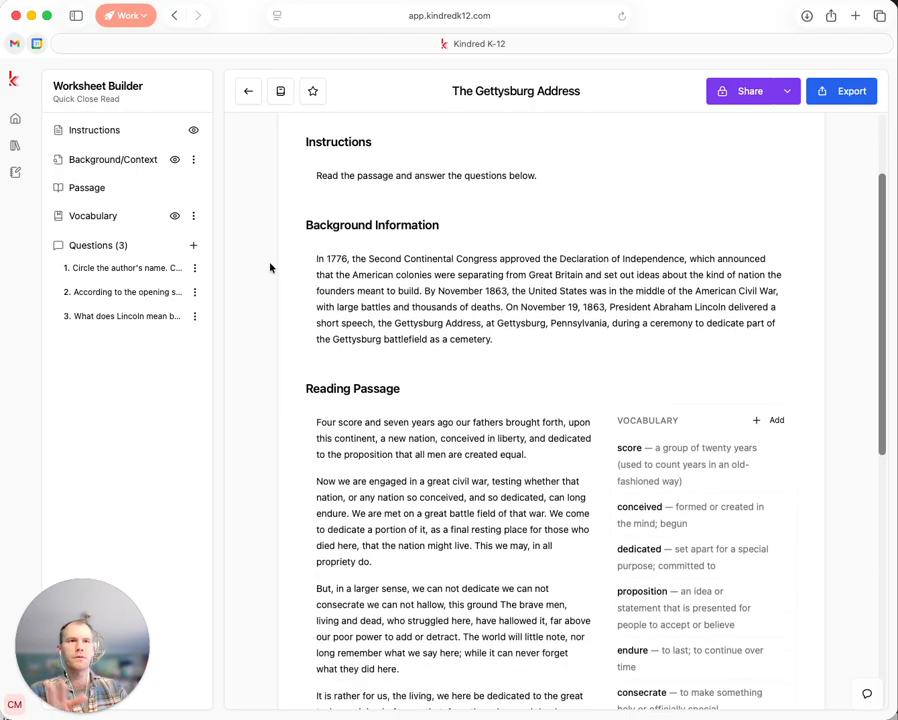
pyautogui.scroll(-3, 270, 267)
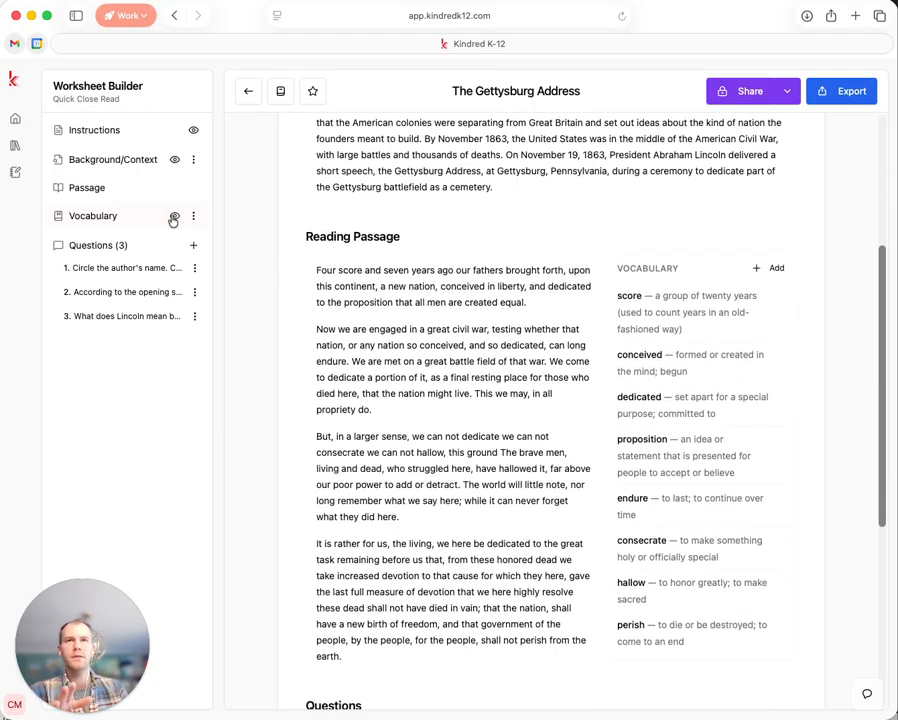
pyautogui.click(174, 216)
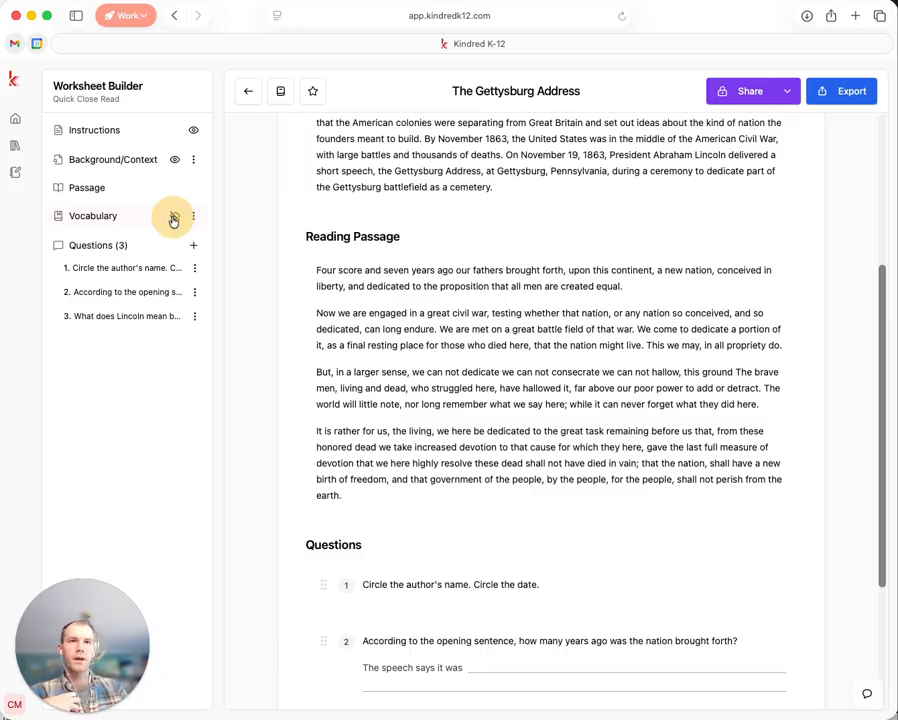
pyautogui.click(174, 216)
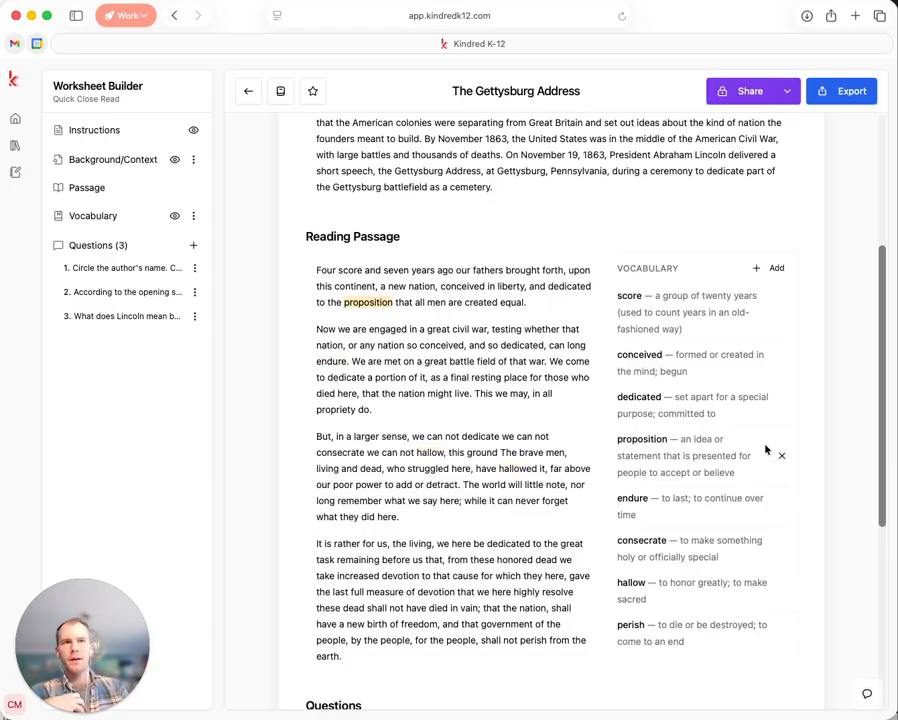
# Remove the words "dedicated" and "proposition" from the worksheet's vocabulary list.
pyautogui.click(781, 405)
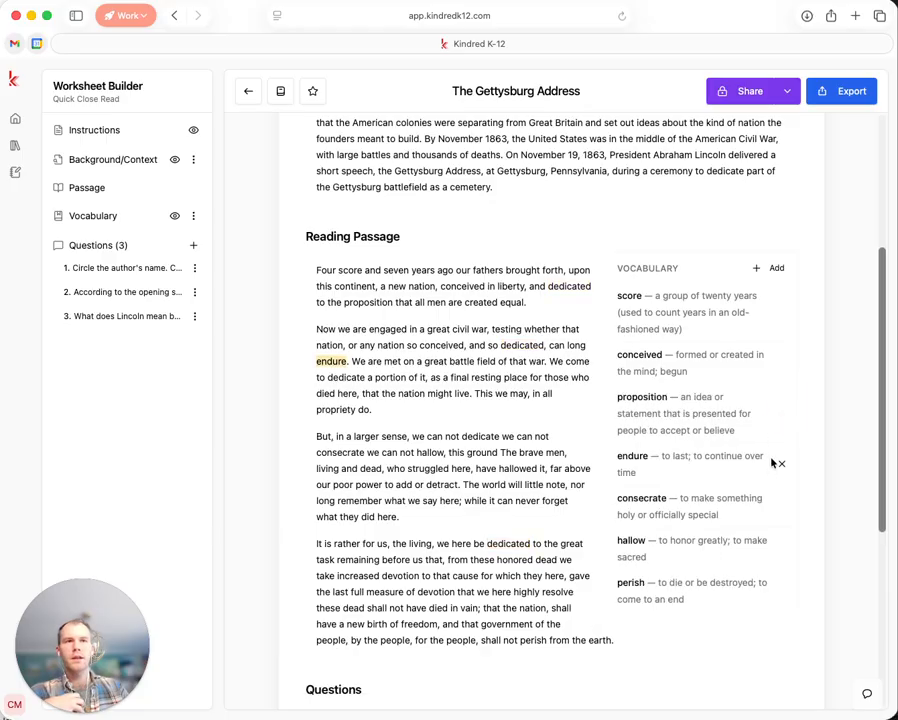
pyautogui.click(781, 464)
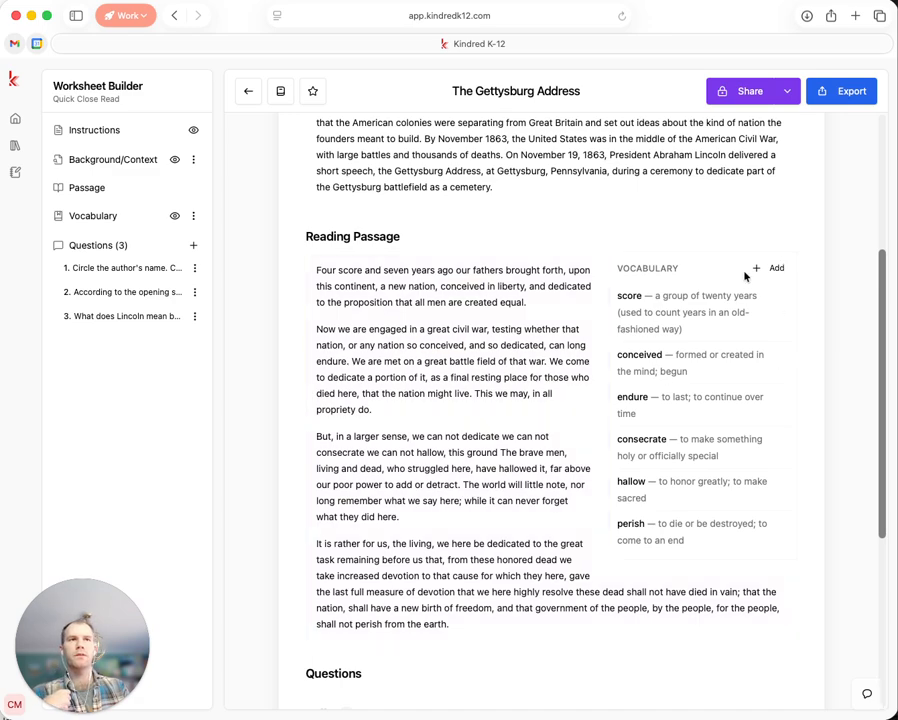
# Review the worksheet's questions and examine the question types offered for adding a new one.
pyautogui.scroll(-5, 264, 332)
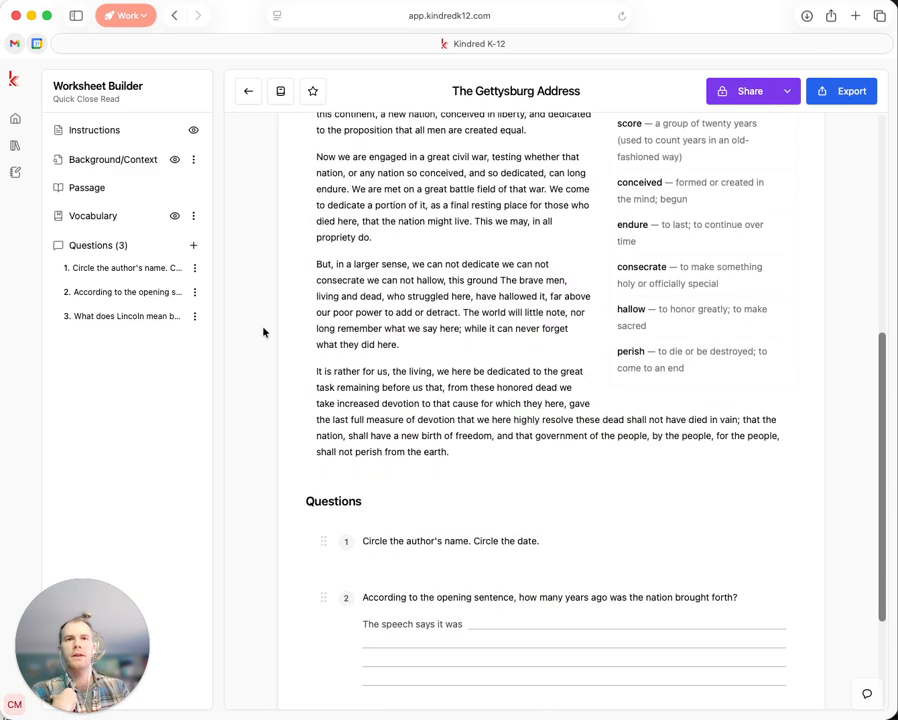
pyautogui.scroll(-2, 264, 332)
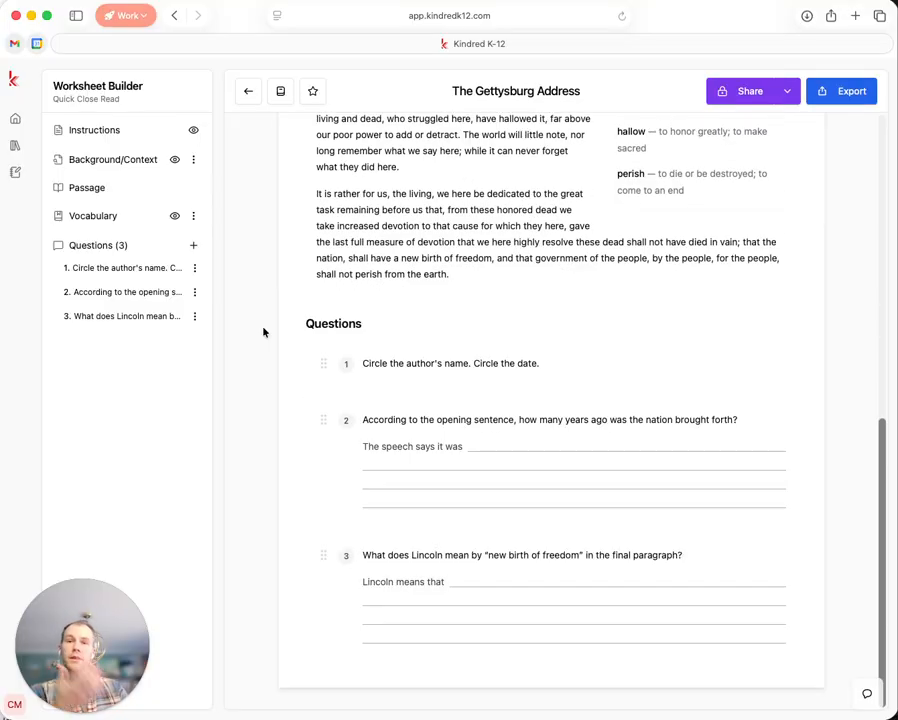
pyautogui.scroll(15, 264, 332)
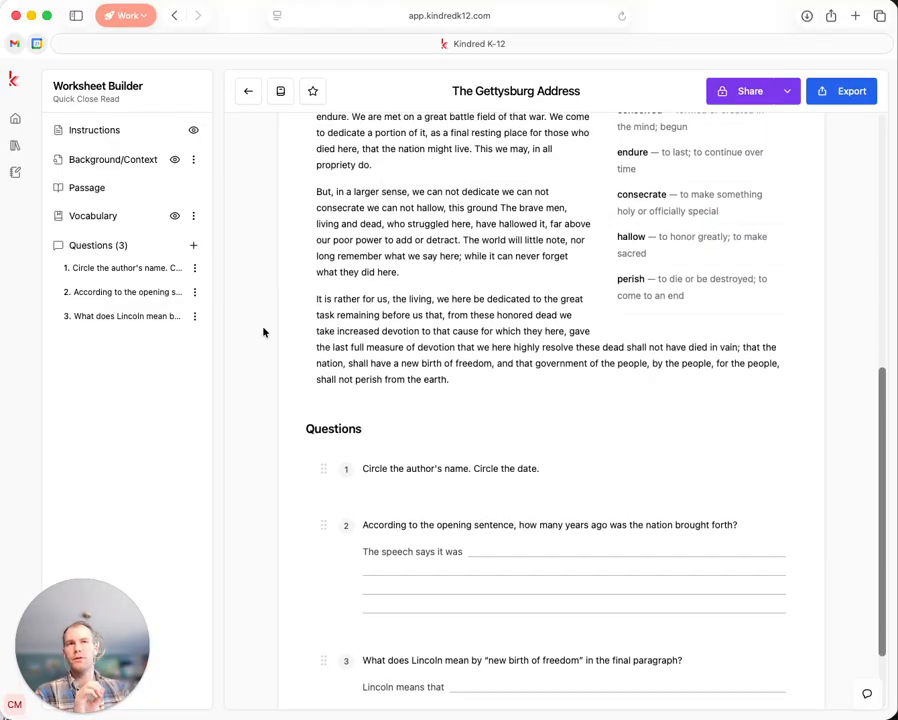
pyautogui.scroll(-15, 264, 332)
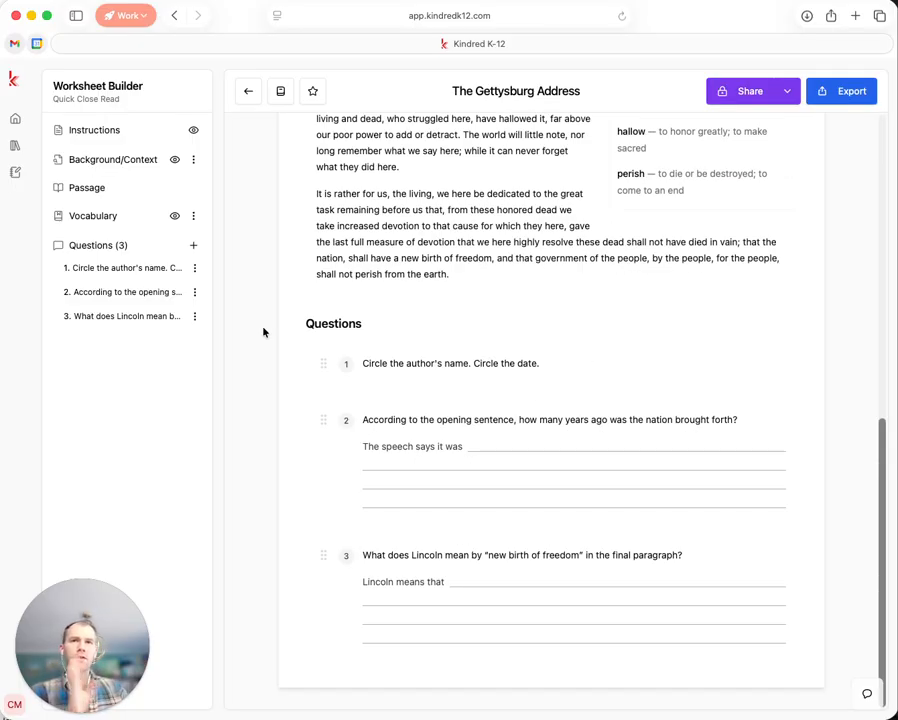
pyautogui.click(193, 245)
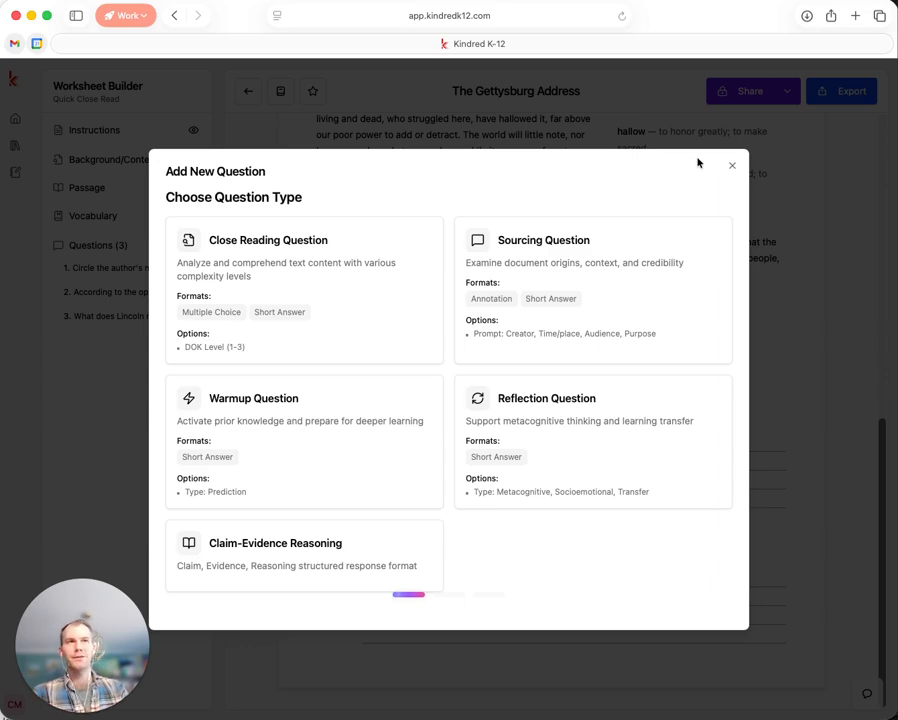
pyautogui.click(732, 166)
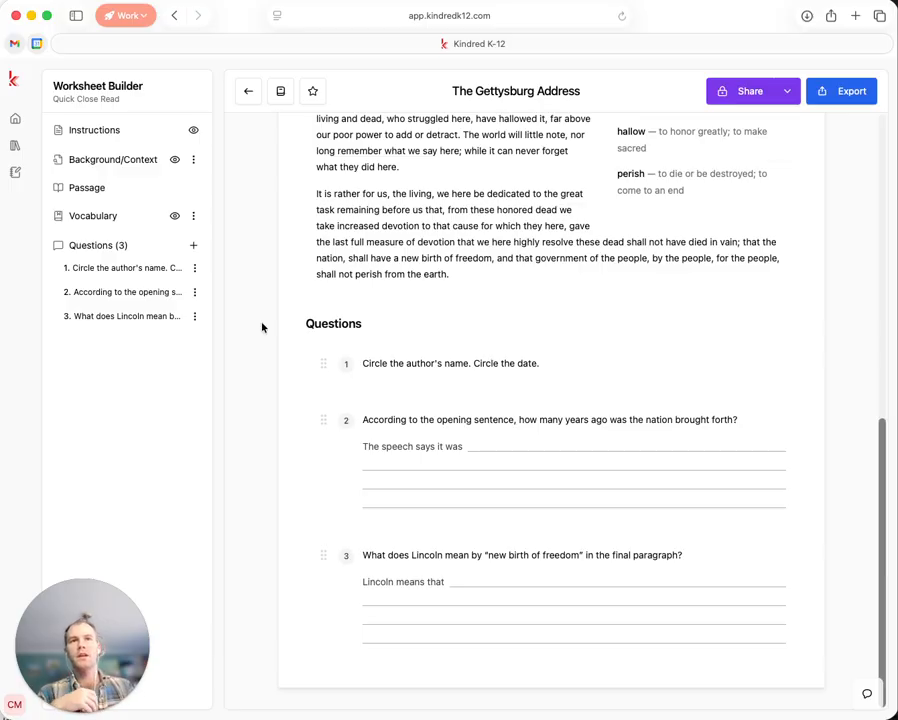
# Reorder the worksheet questions by swapping the second with the third and the first with the second, restoring the original order each time.
pyautogui.moveTo(585, 475)
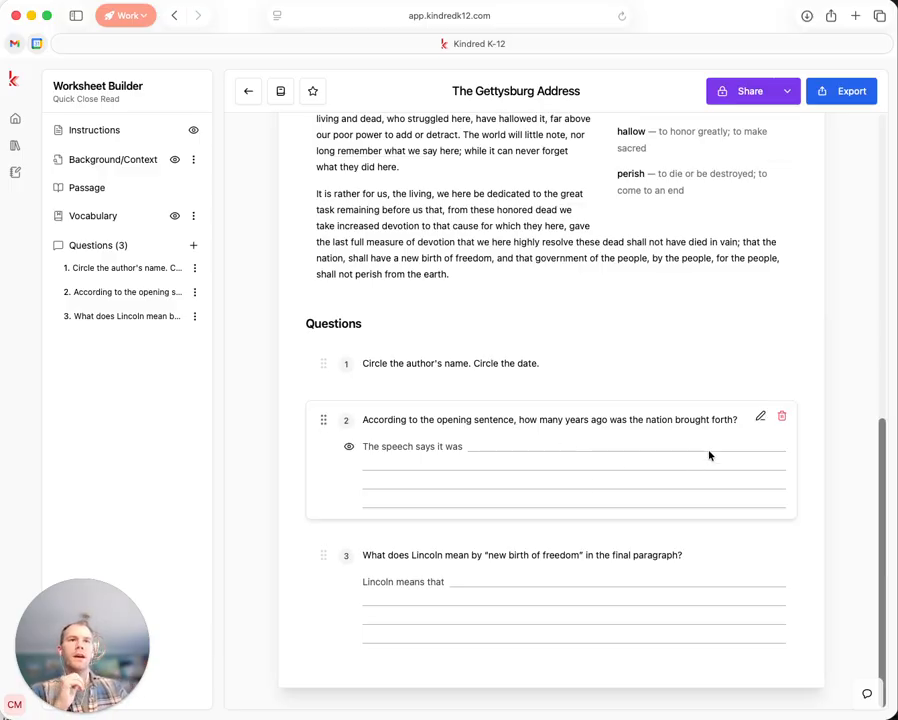
pyautogui.moveTo(320, 550)
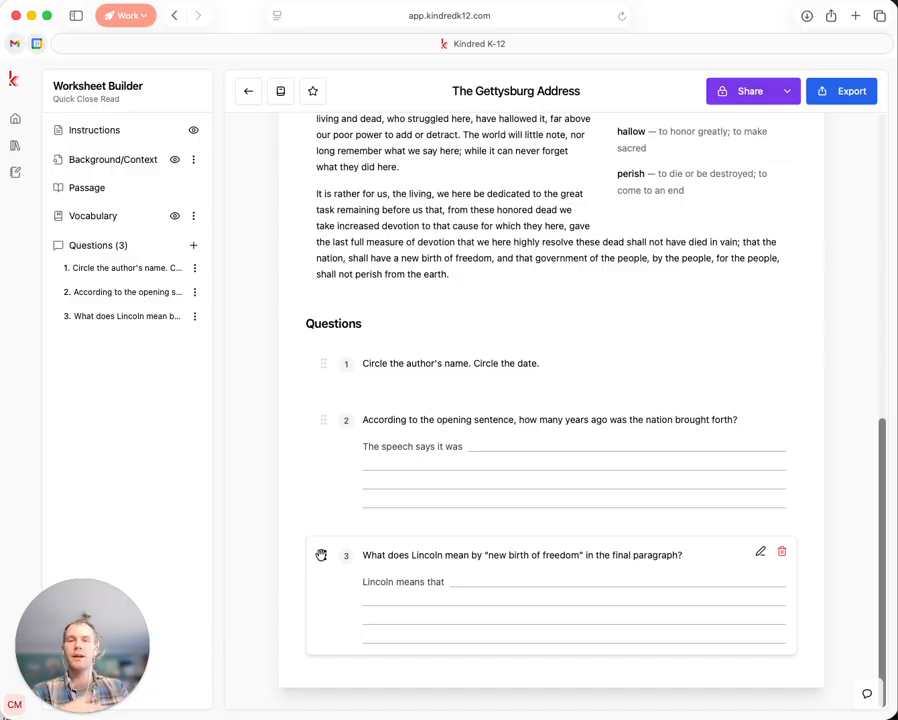
pyautogui.moveTo(321, 555); pyautogui.dragTo(340, 459)
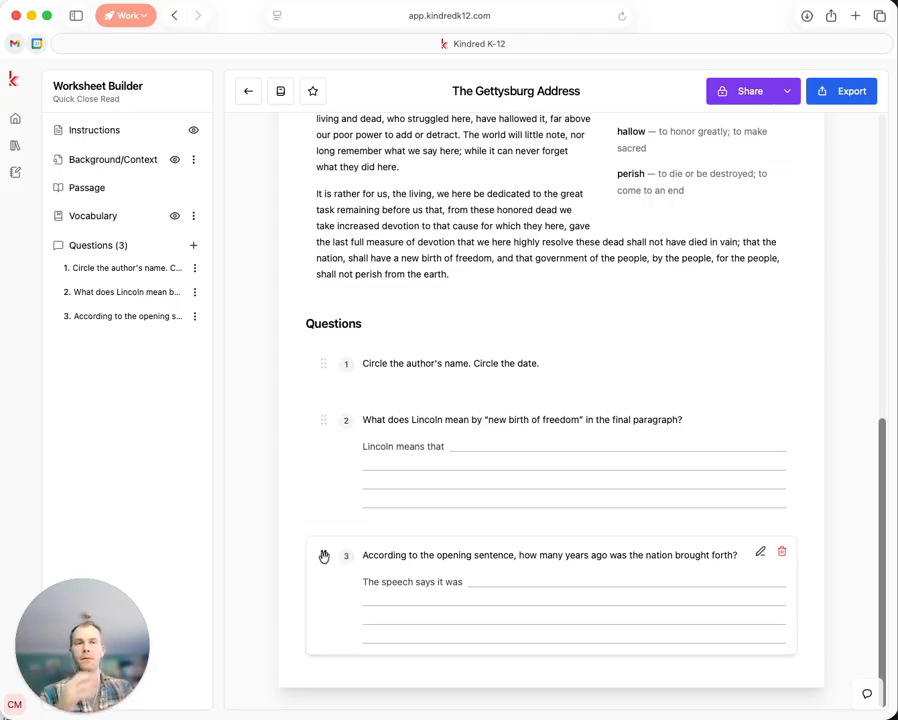
pyautogui.moveTo(323, 556); pyautogui.dragTo(314, 410)
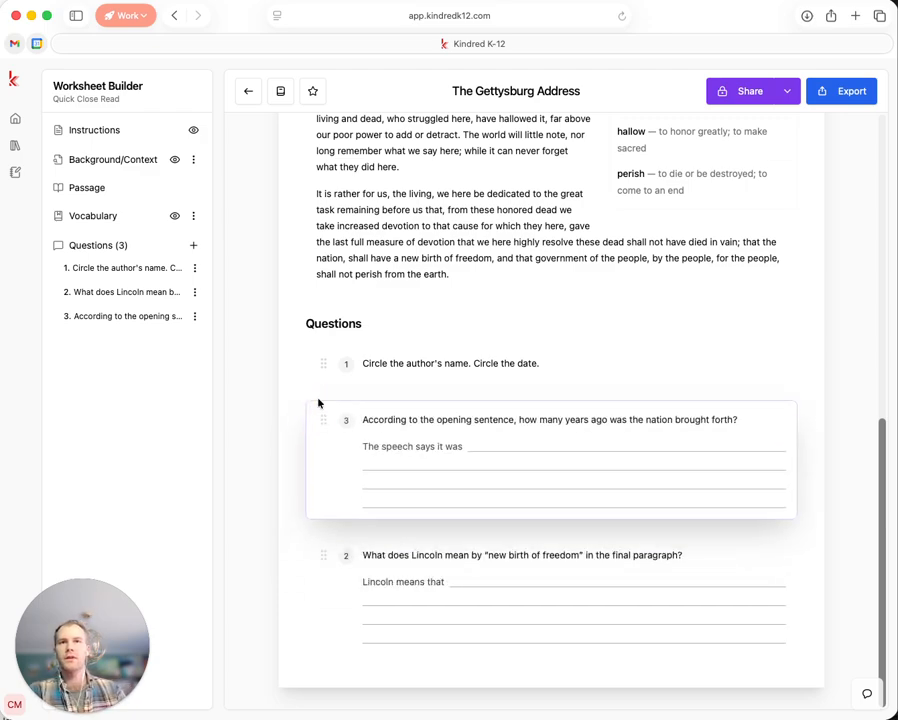
pyautogui.moveTo(323, 363); pyautogui.dragTo(324, 490)
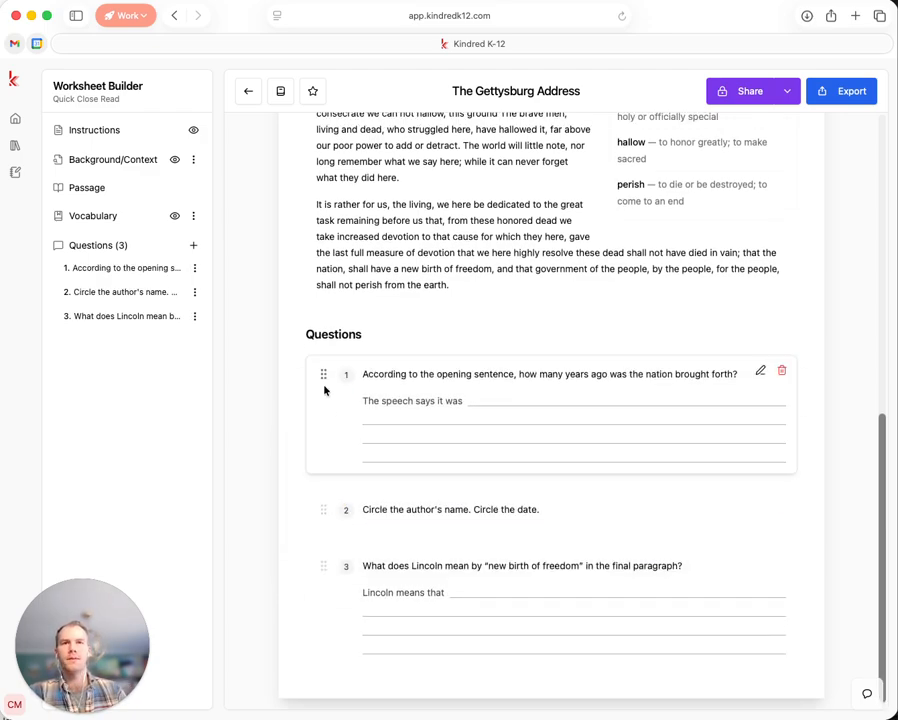
pyautogui.moveTo(323, 374); pyautogui.dragTo(328, 462)
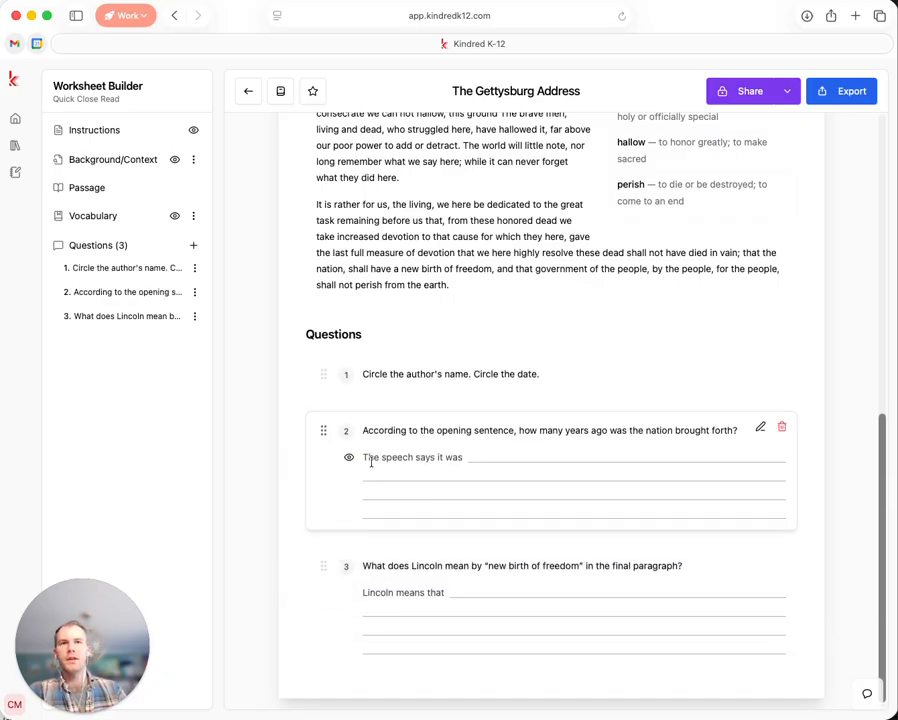
# Toggle the sentence starter of question 2 off and back on, and hide the sentence starter of question 3.
pyautogui.click(350, 460)
pyautogui.click(348, 460)
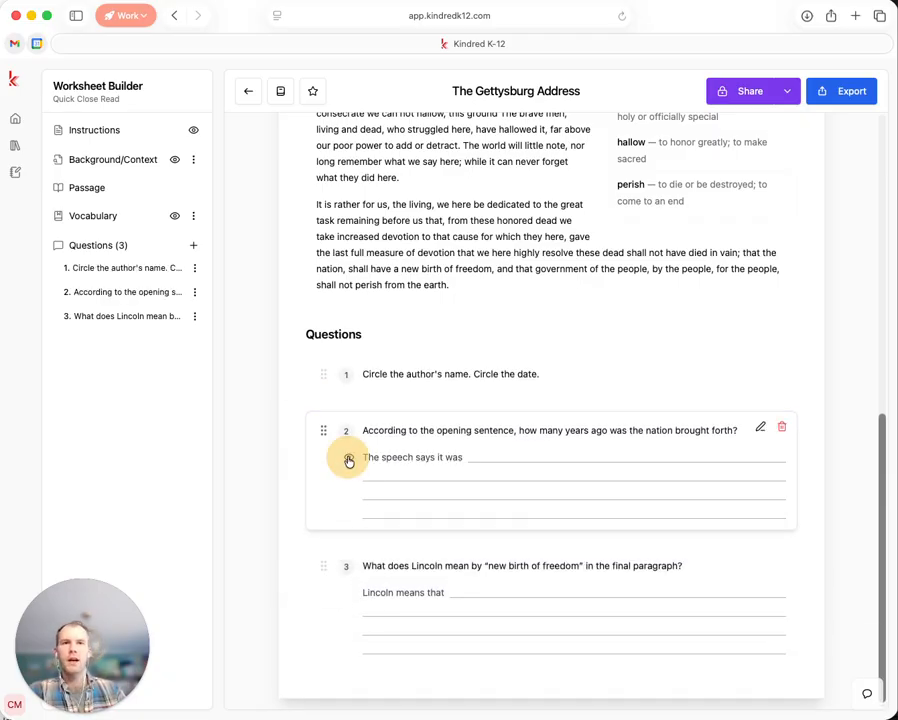
pyautogui.click(350, 594)
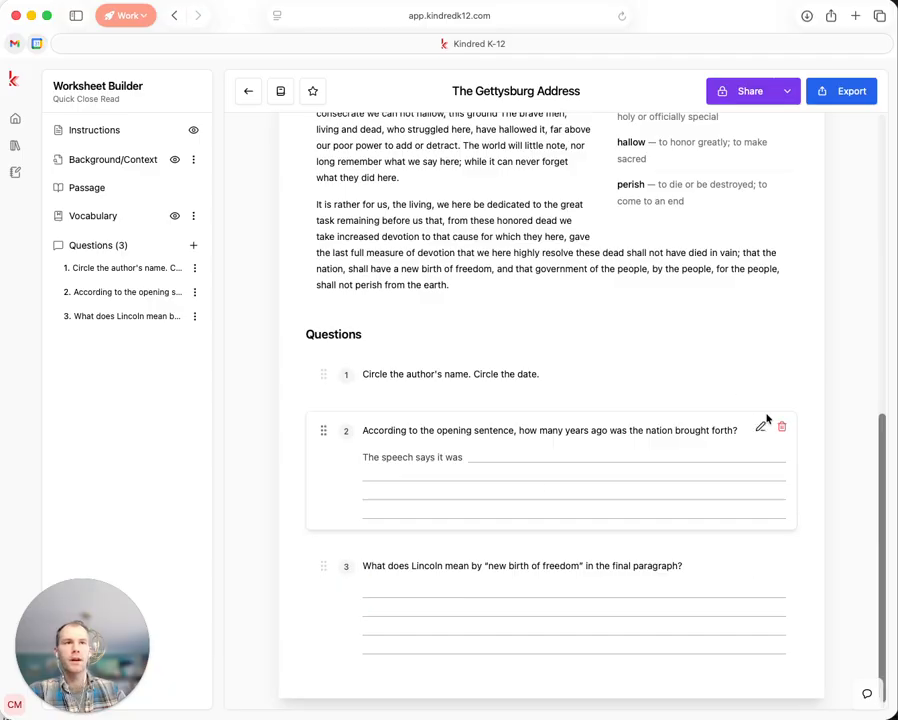
# Edit question 2 to use 2 answer lines, hide those lines, and save the change after previewing it.
pyautogui.click(762, 428)
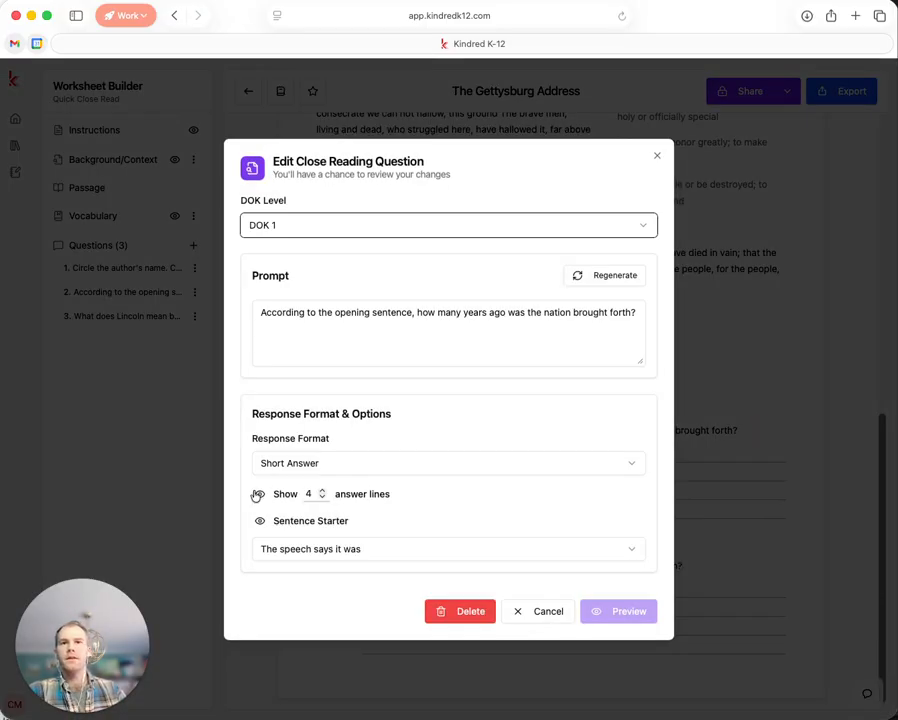
pyautogui.click(320, 497)
pyautogui.click(320, 497)
pyautogui.click(258, 495)
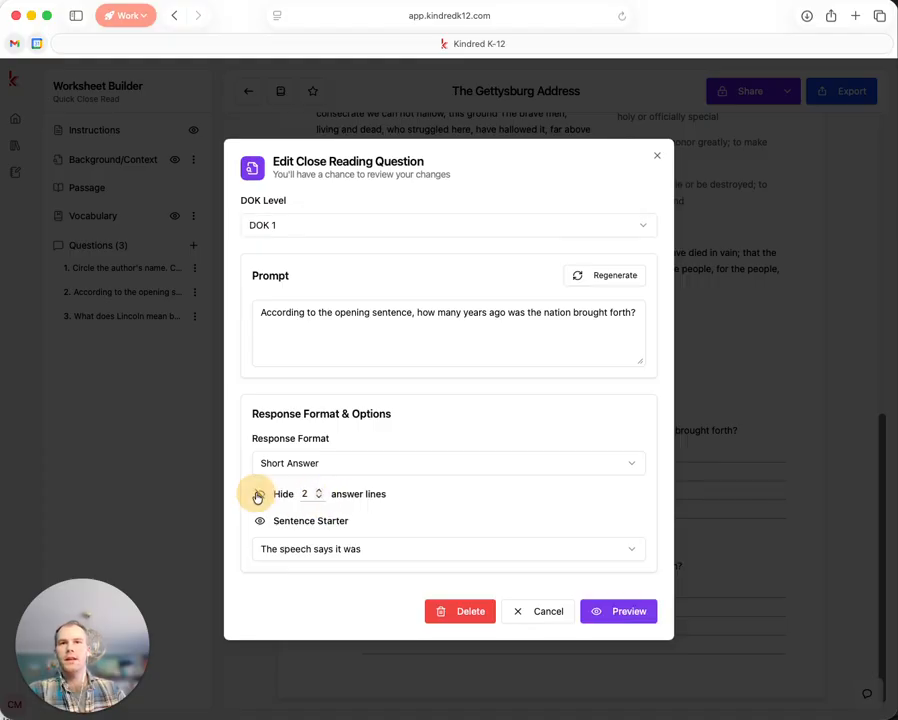
pyautogui.click(612, 614)
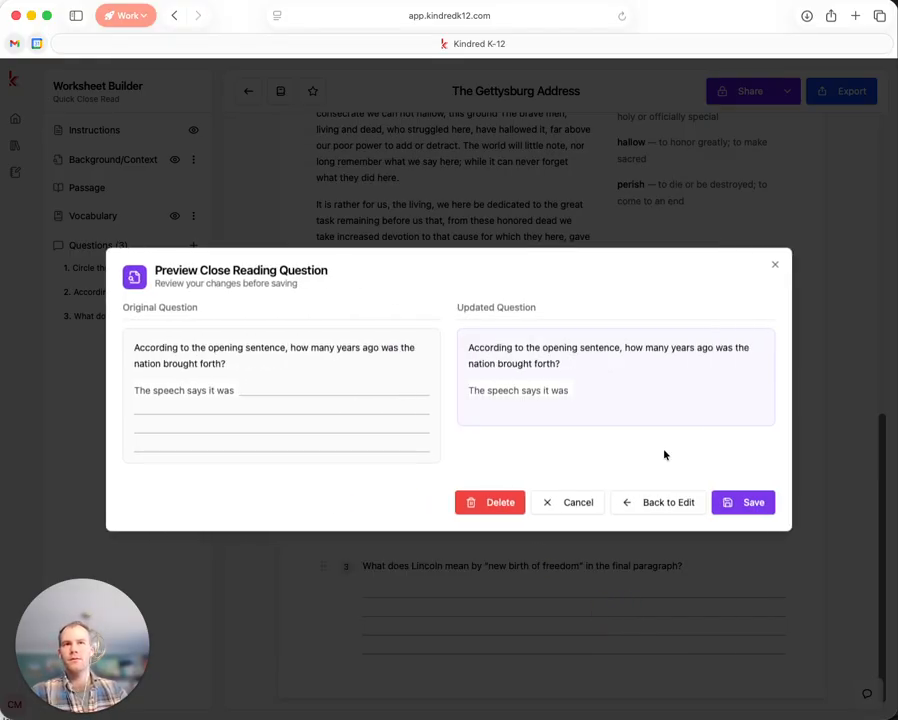
pyautogui.click(742, 501)
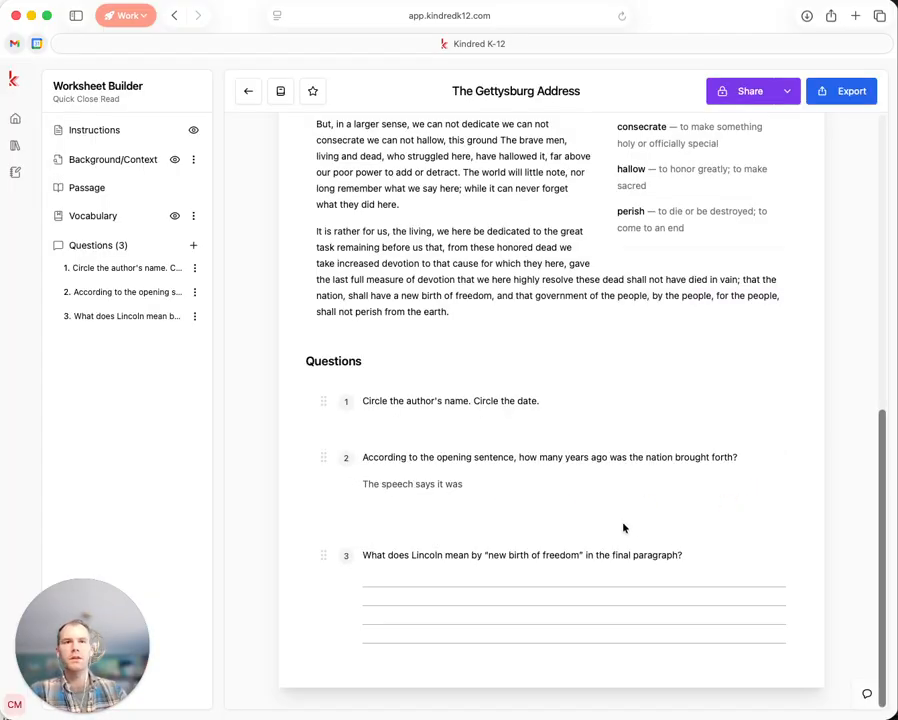
# Open question 3 for editing and change its DOK level to DOK 1 to generate a new prompt.
pyautogui.click(759, 553)
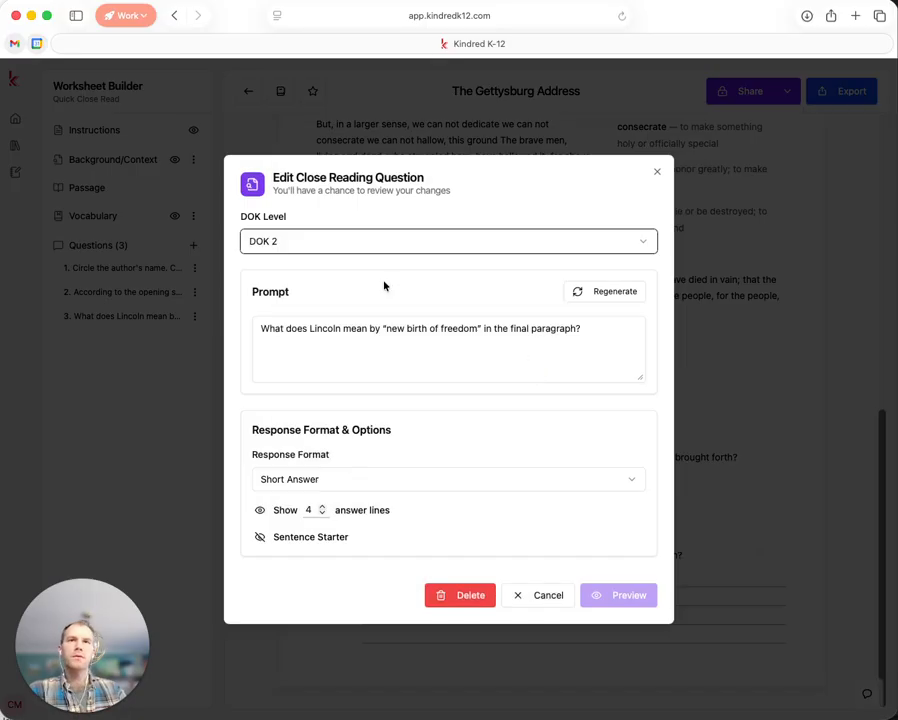
pyautogui.click(360, 249)
pyautogui.click(314, 280)
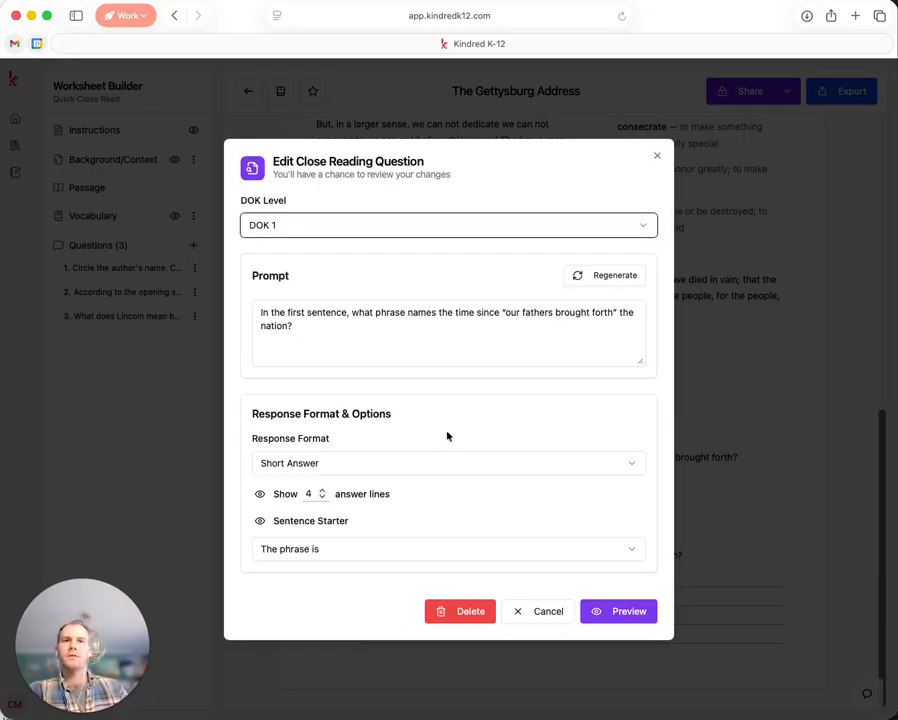
# Change the question's response format to Multiple Choice and move the answer "Four score and seven years ago" to position C.
pyautogui.click(442, 464)
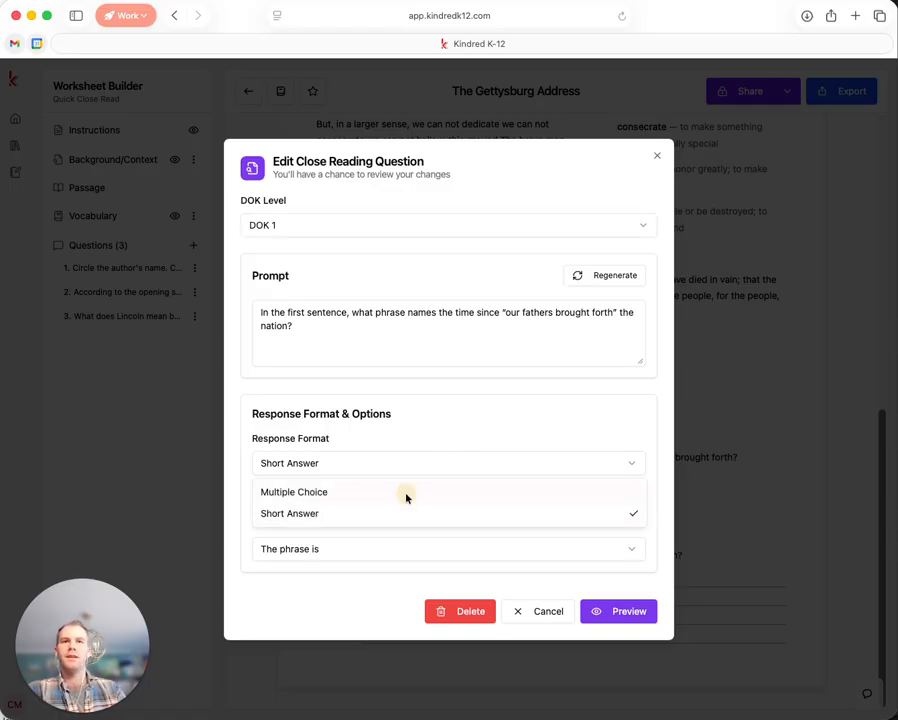
pyautogui.click(406, 493)
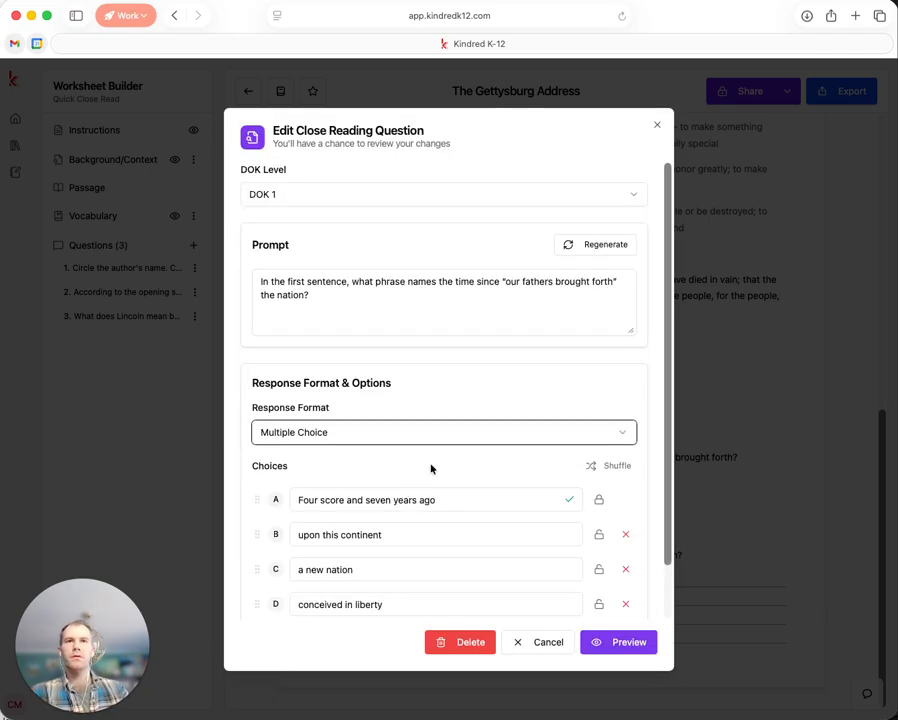
pyautogui.scroll(-2, 431, 468)
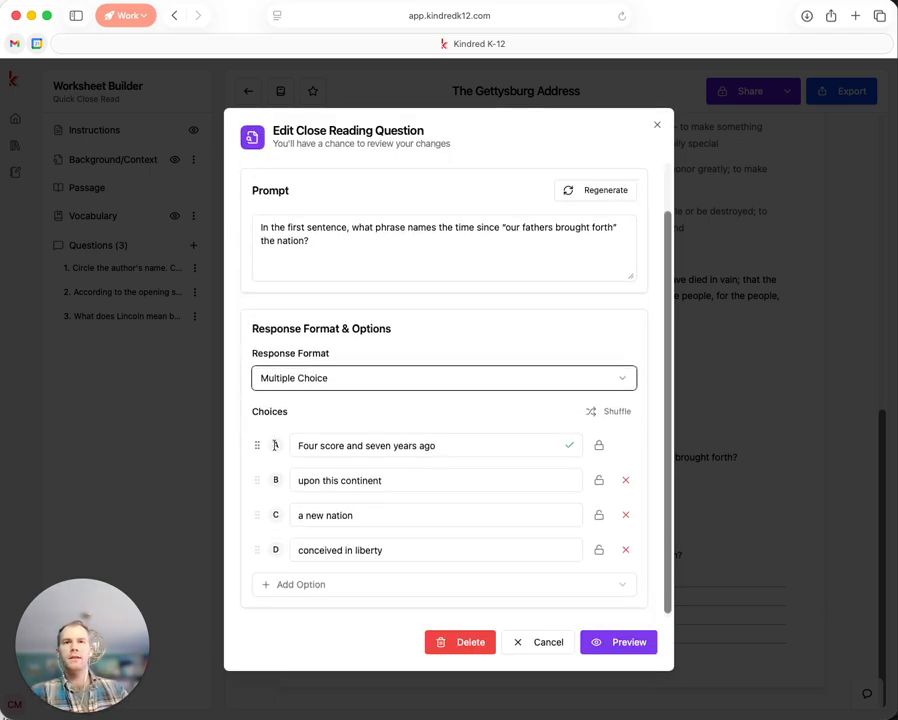
pyautogui.moveTo(257, 445); pyautogui.dragTo(266, 514)
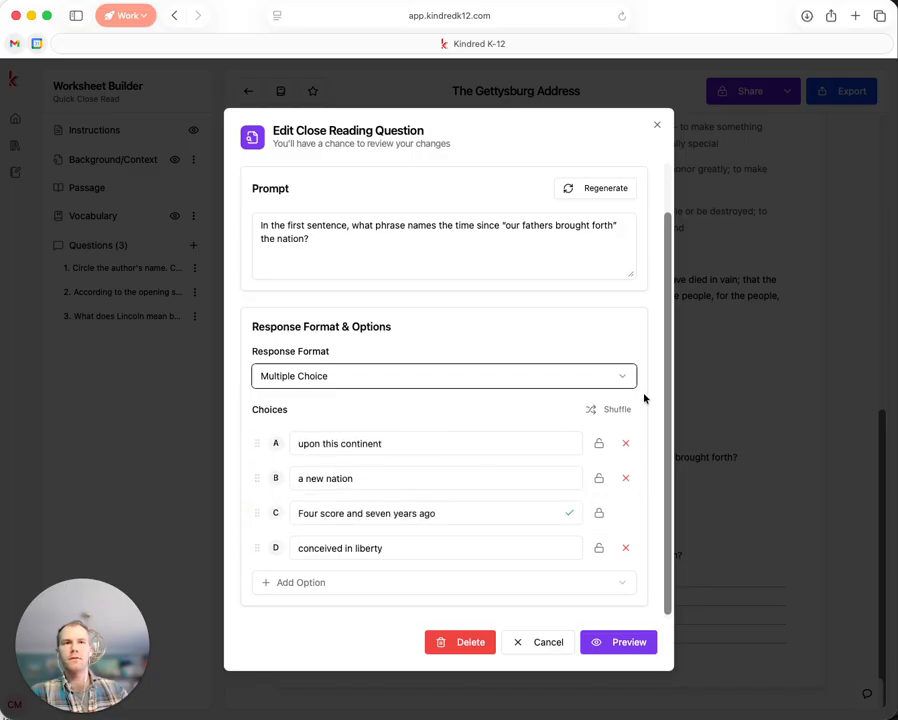
# Shuffle the answer choices of question 3, preview the revised multiple-choice question, and save it to the worksheet.
pyautogui.click(624, 410)
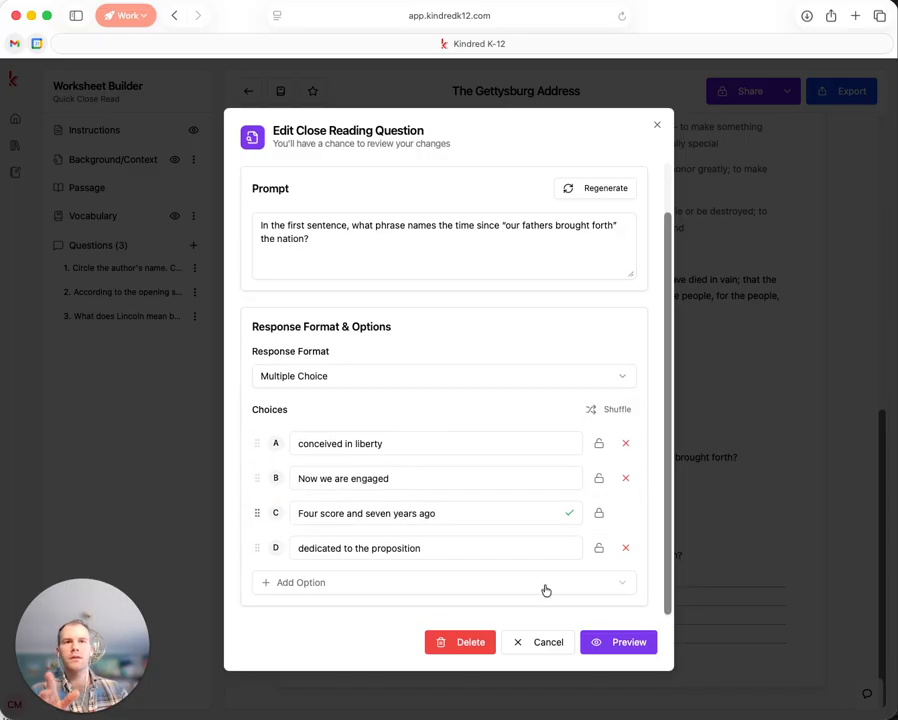
pyautogui.click(620, 642)
pyautogui.click(760, 508)
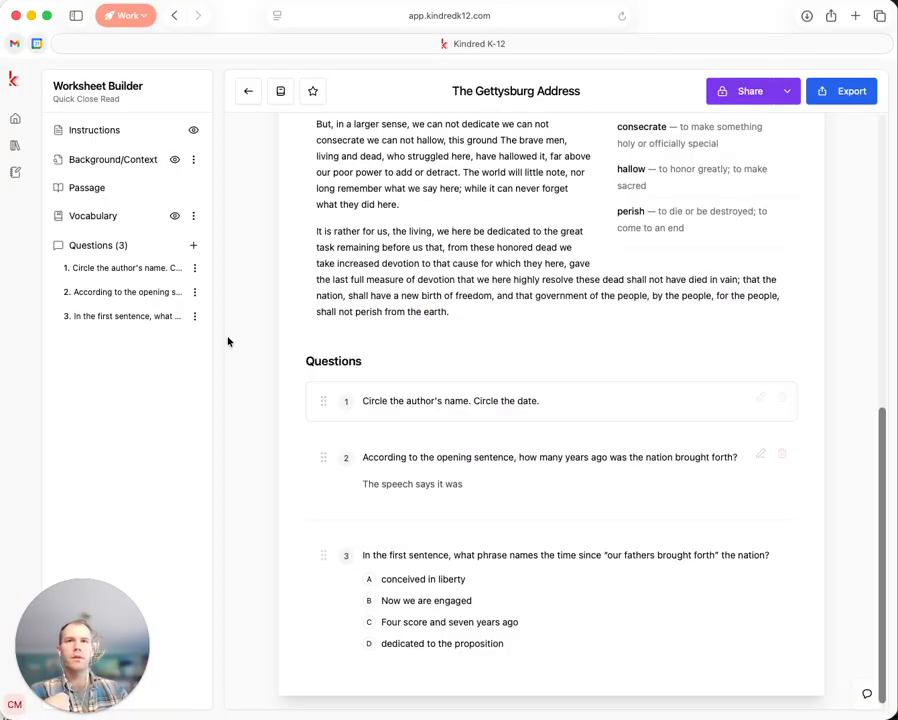
# Examine the question types offered for a new question without adding one, and review the worksheet's passage, vocabulary and questions.
pyautogui.click(192, 245)
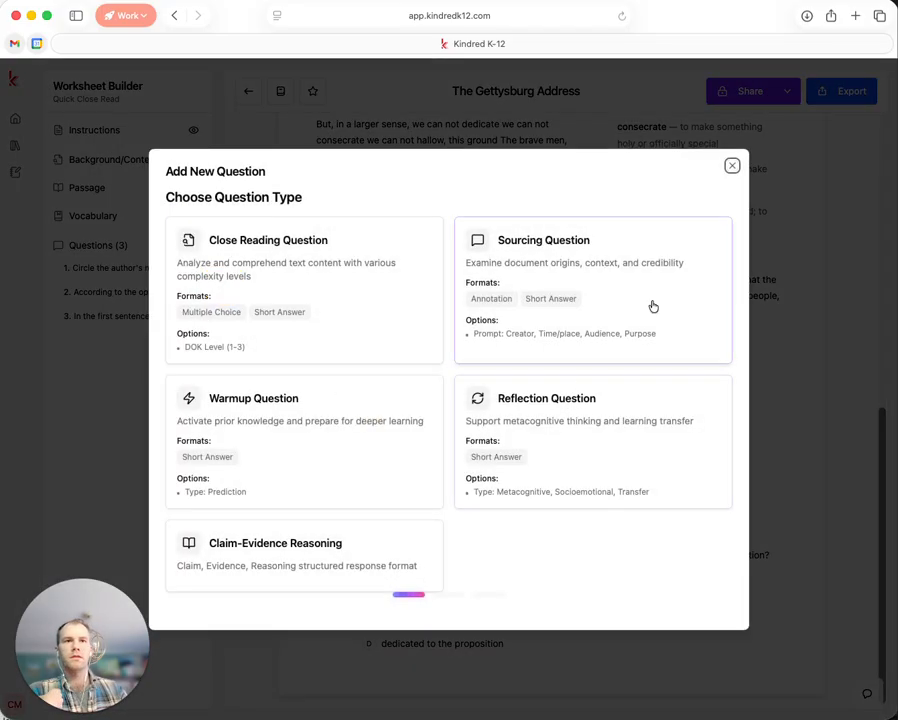
pyautogui.click(732, 166)
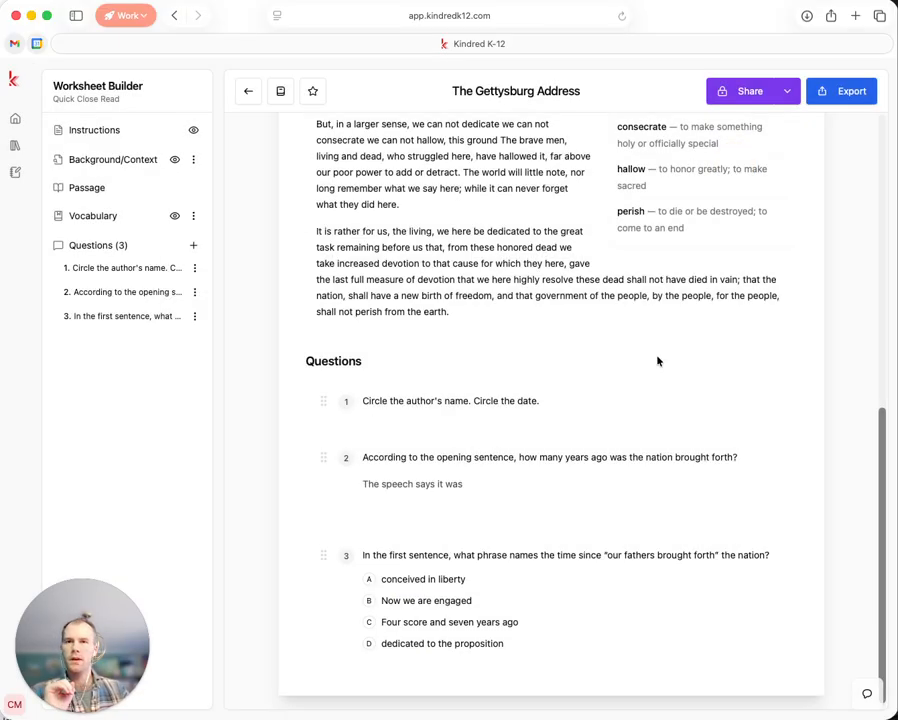
pyautogui.scroll(2, 580, 400)
pyautogui.scroll(5, 598, 350)
pyautogui.scroll(-3, 610, 350)
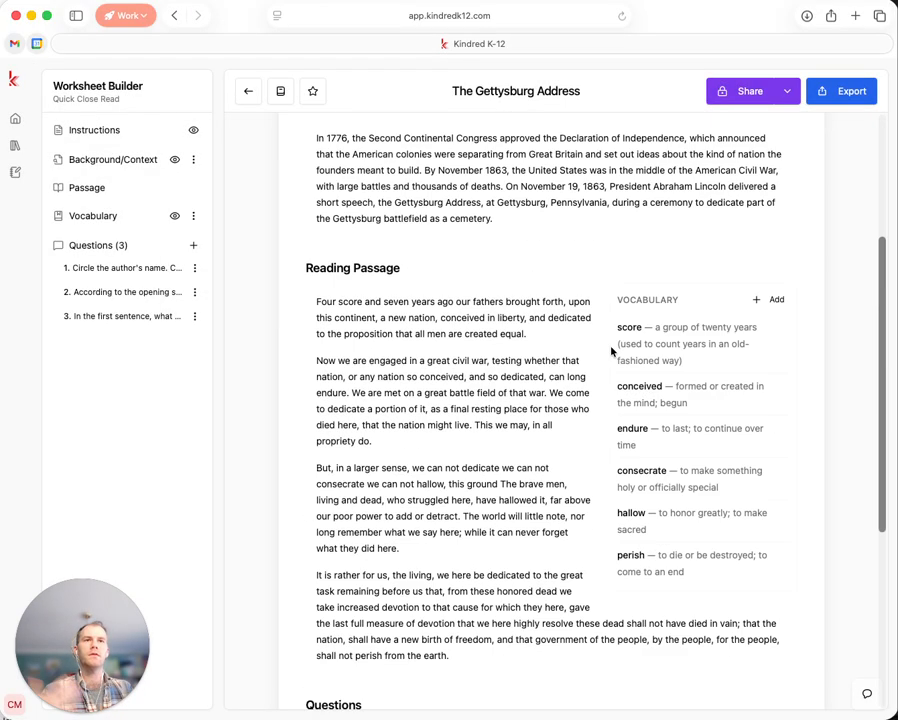
pyautogui.scroll(-4, 589, 291)
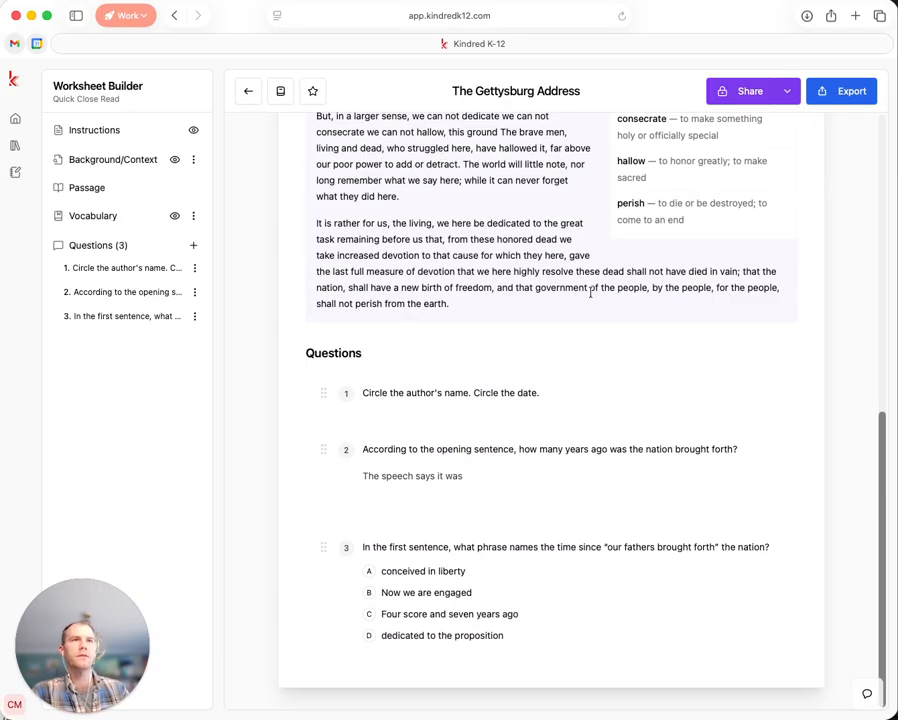
# Examine the worksheet's sharing options, including the organization access levels and the field for adding people, without changing them.
pyautogui.click(748, 93)
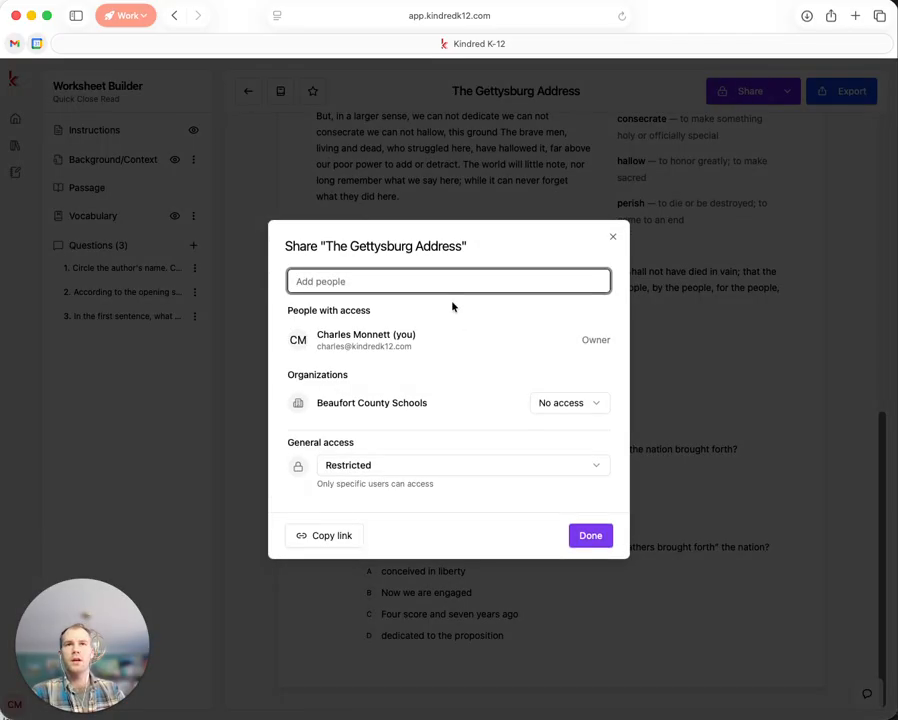
pyautogui.click(561, 405)
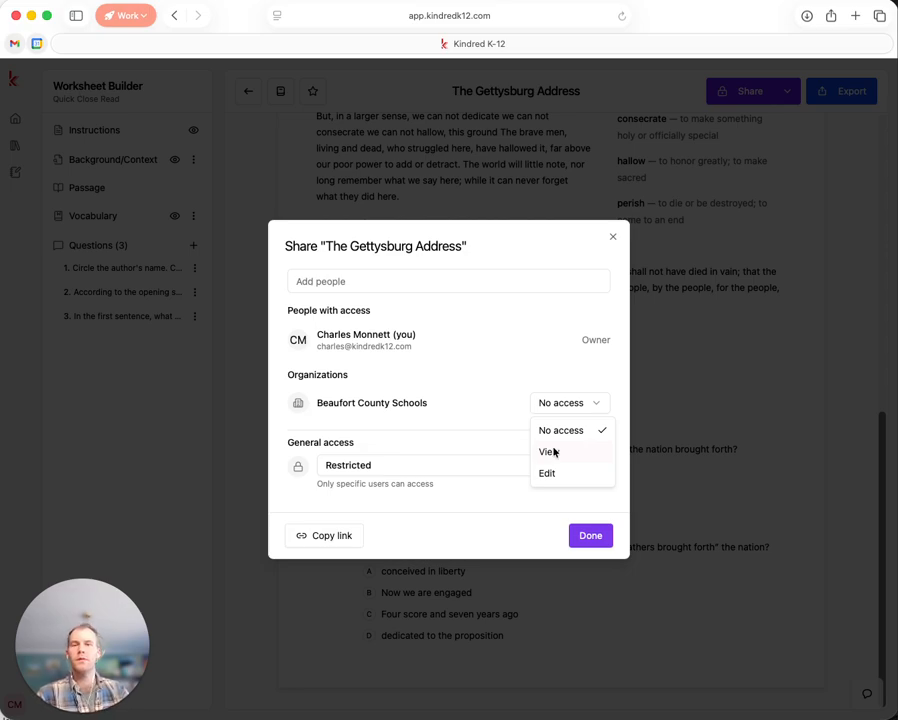
pyautogui.click(482, 320)
pyautogui.click(471, 284)
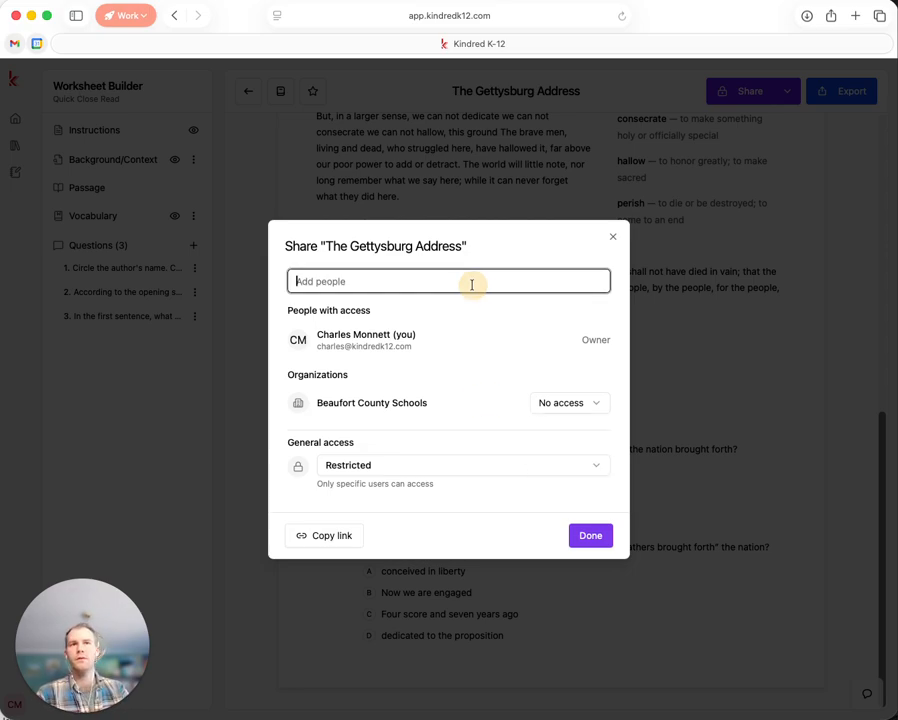
pyautogui.click(615, 236)
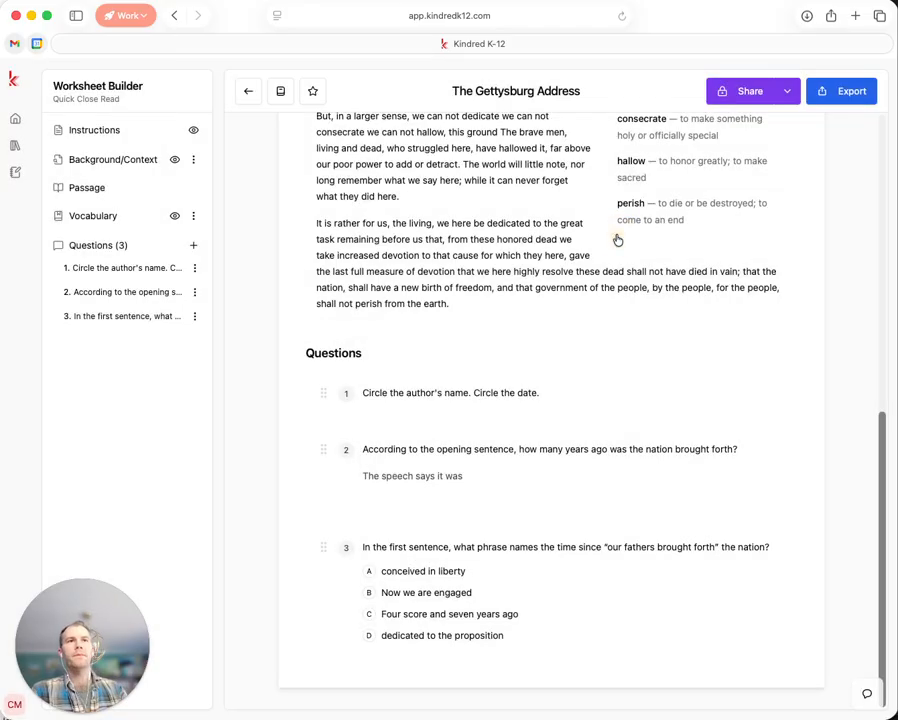
# Export the worksheet to Google Drive as "The Gettysburg Address" and open the exported file in Google Docs.
pyautogui.click(834, 94)
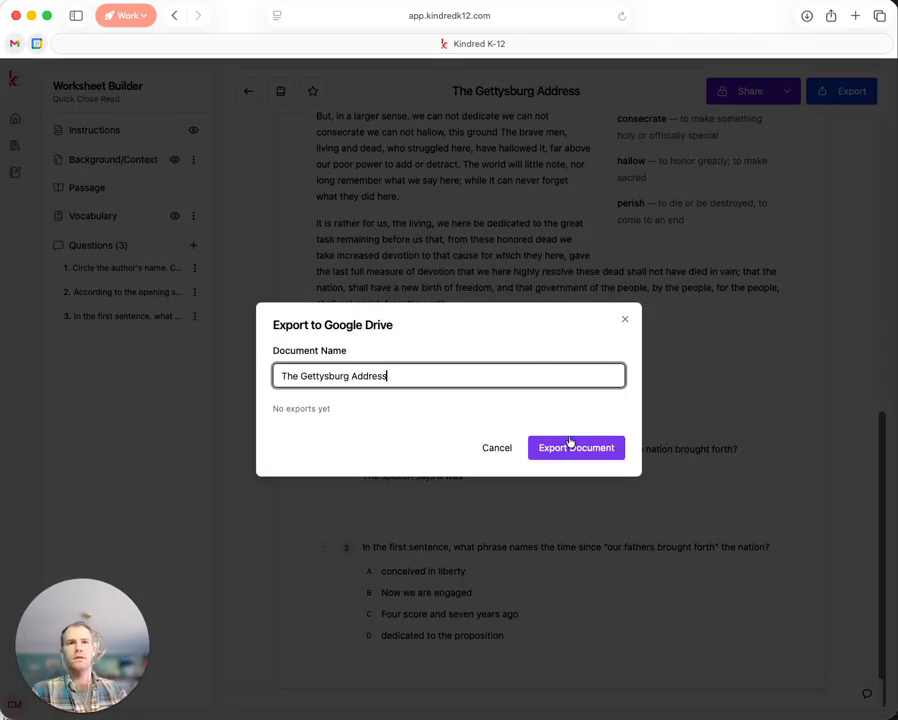
pyautogui.click(571, 442)
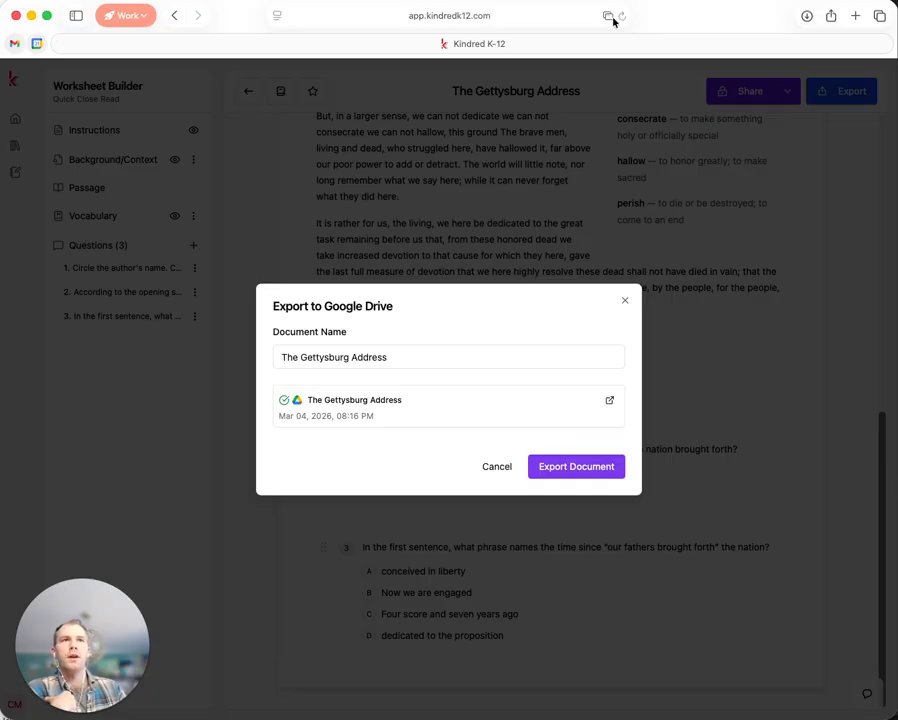
pyautogui.click(606, 16)
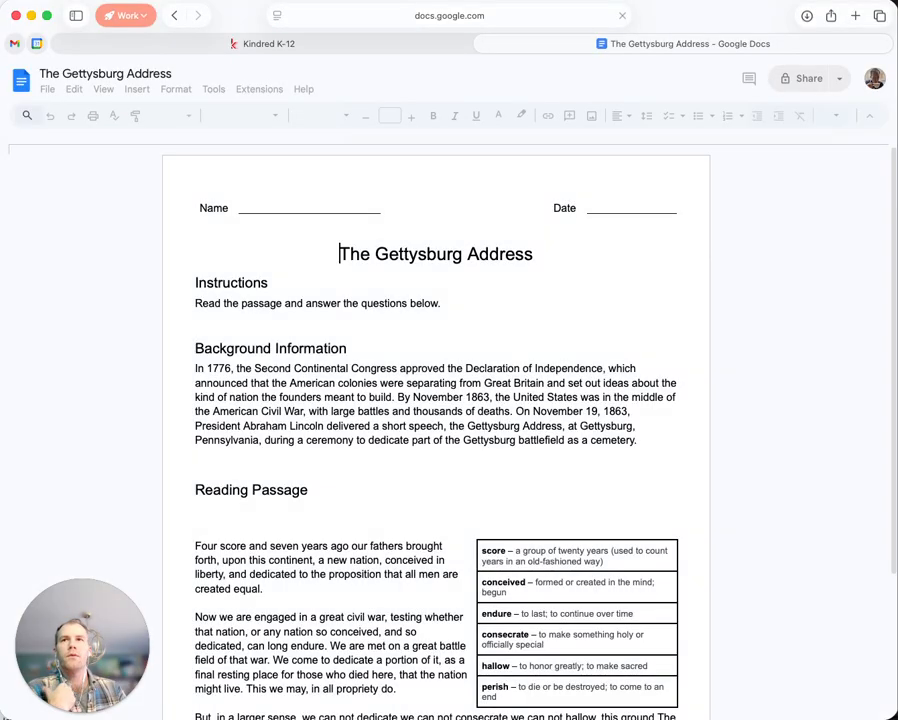
# Review the exported document's background information, reading passage, vocabulary table and questions.
pyautogui.scroll(-2, 515, 380)
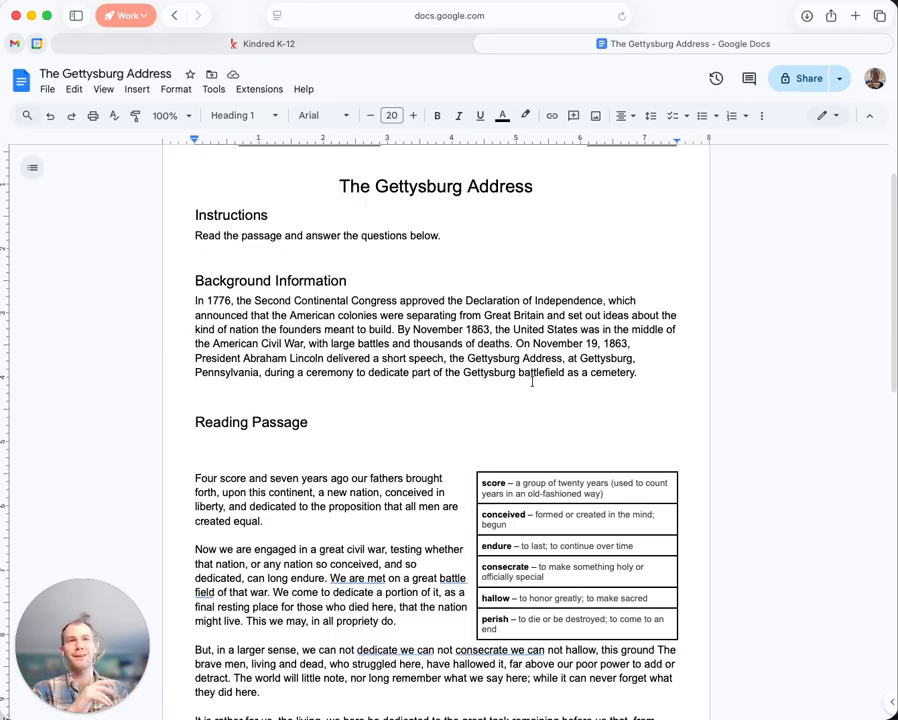
pyautogui.scroll(-3, 570, 386)
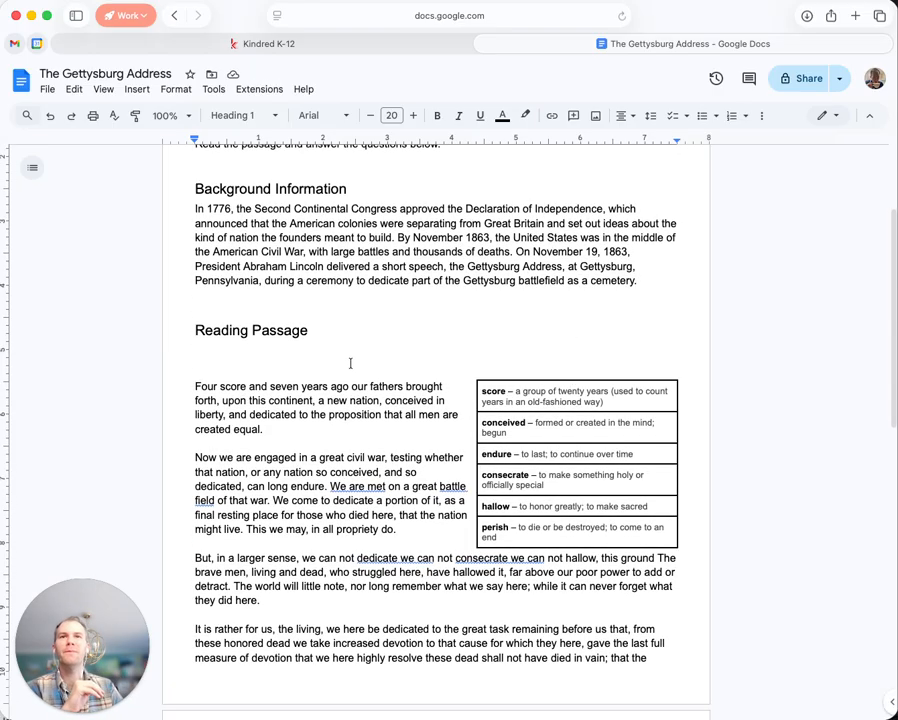
pyautogui.click(350, 363)
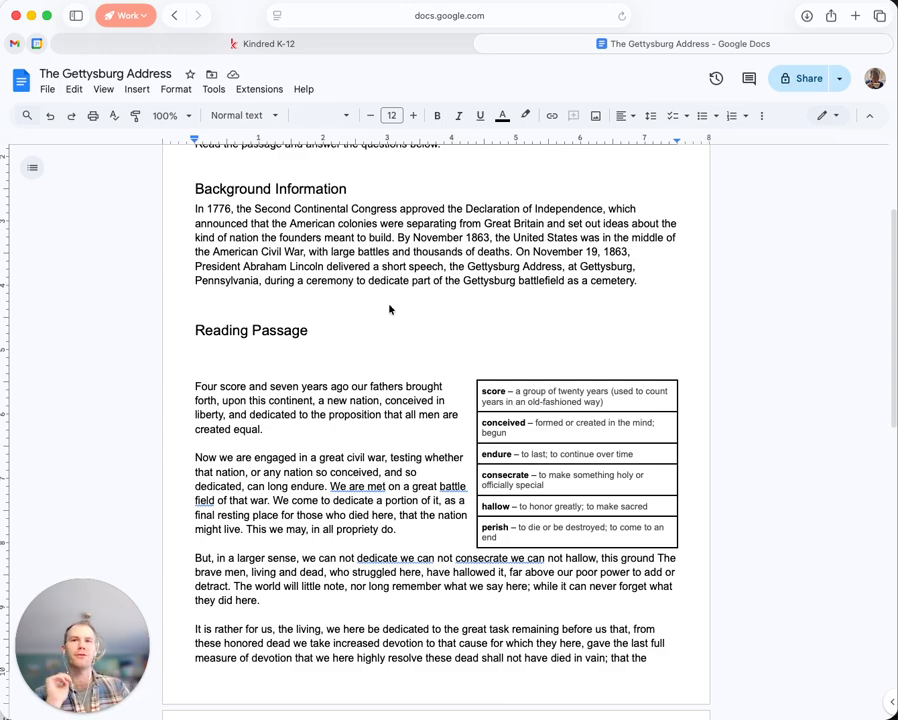
pyautogui.scroll(-10, 389, 305)
pyautogui.scroll(-4, 389, 305)
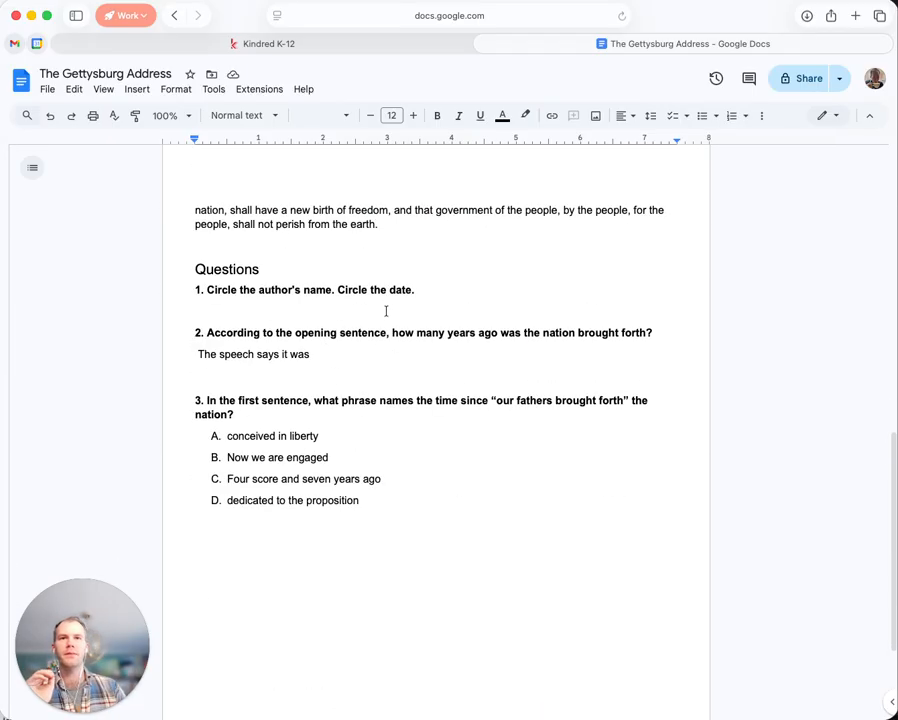
pyautogui.scroll(-4, 404, 389)
pyautogui.scroll(7, 410, 388)
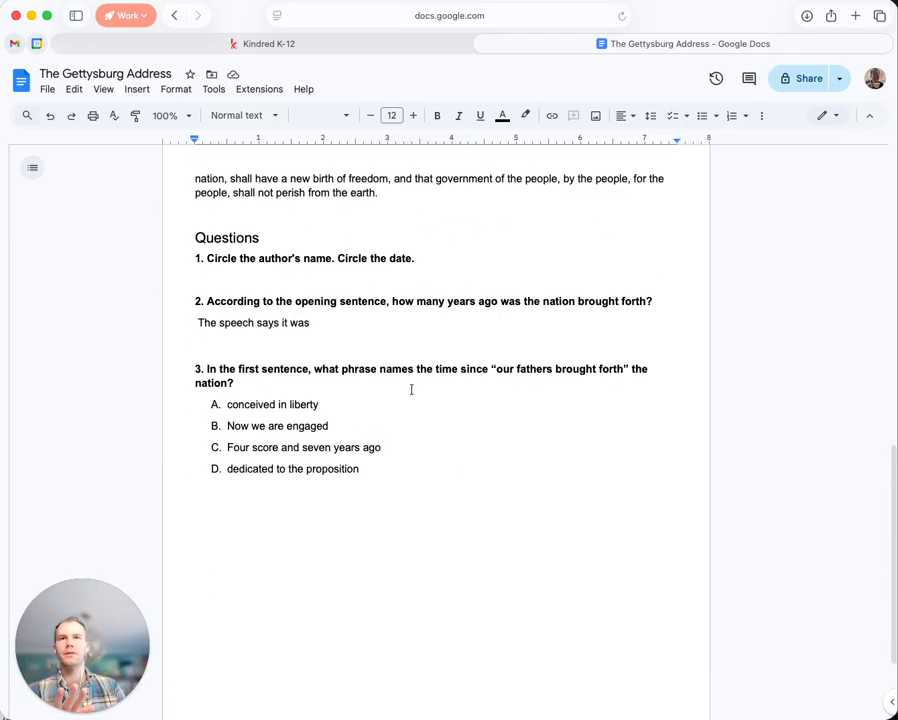
# Check the editable blank lines around questions 1 and 2 and around the Reading Passage heading in the exported document.
pyautogui.click(333, 417)
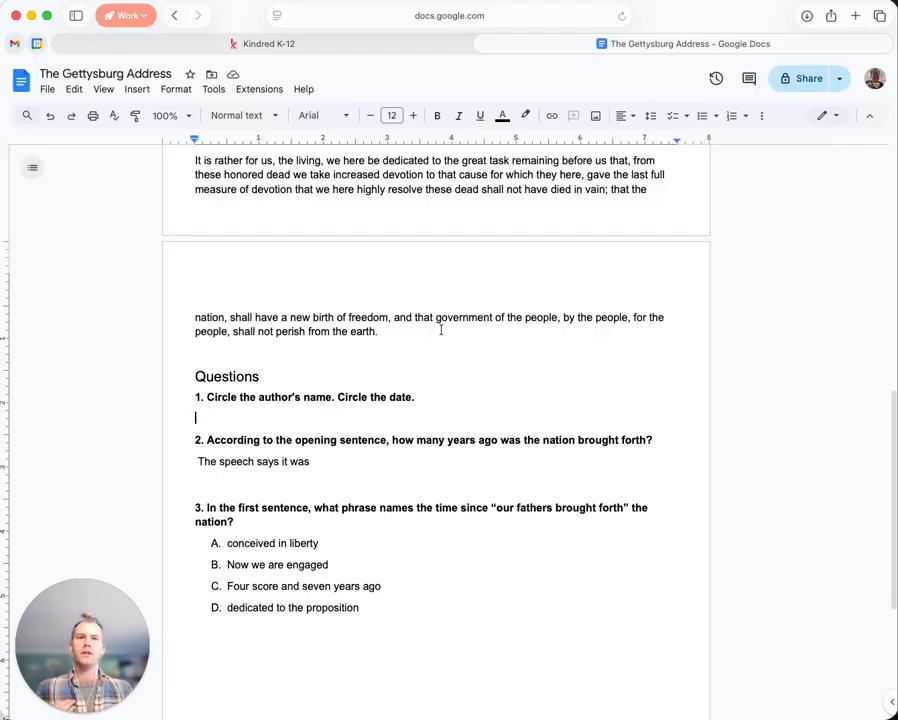
pyautogui.click(362, 482)
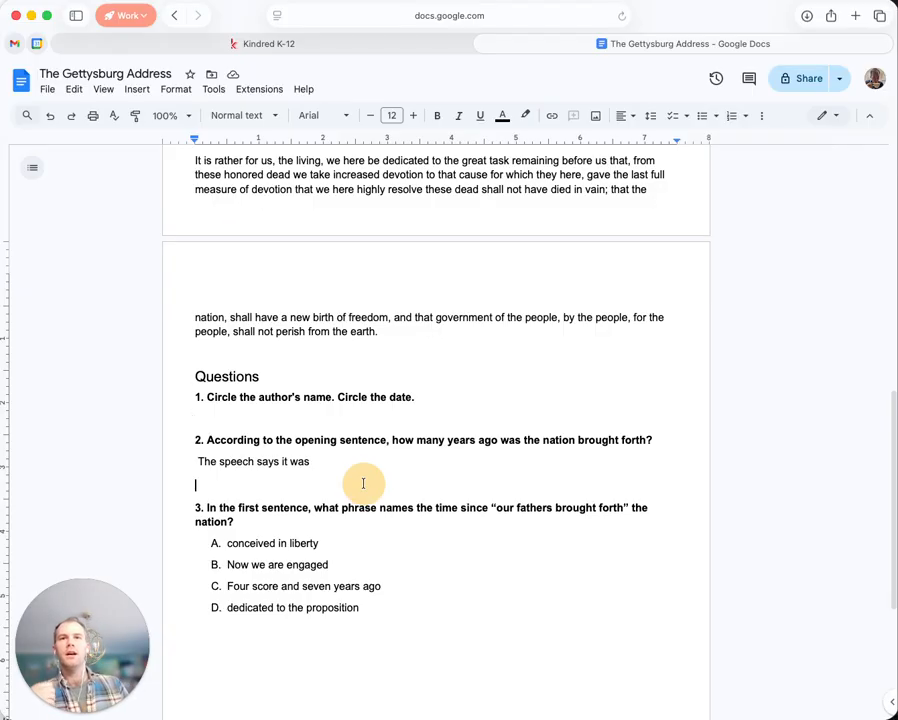
pyautogui.click(337, 462)
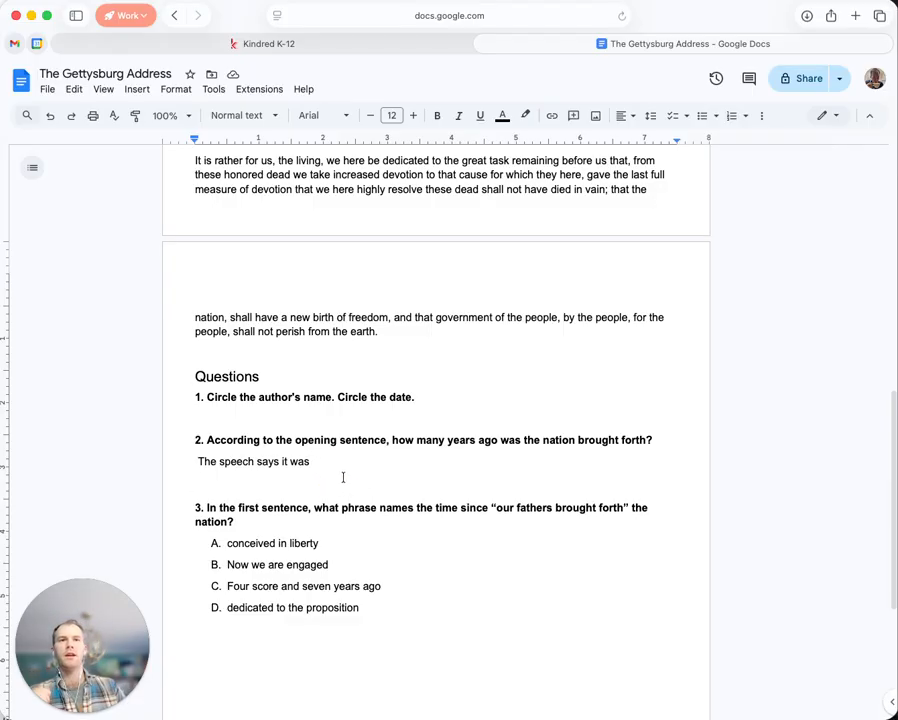
pyautogui.scroll(20, 343, 478)
pyautogui.click(328, 518)
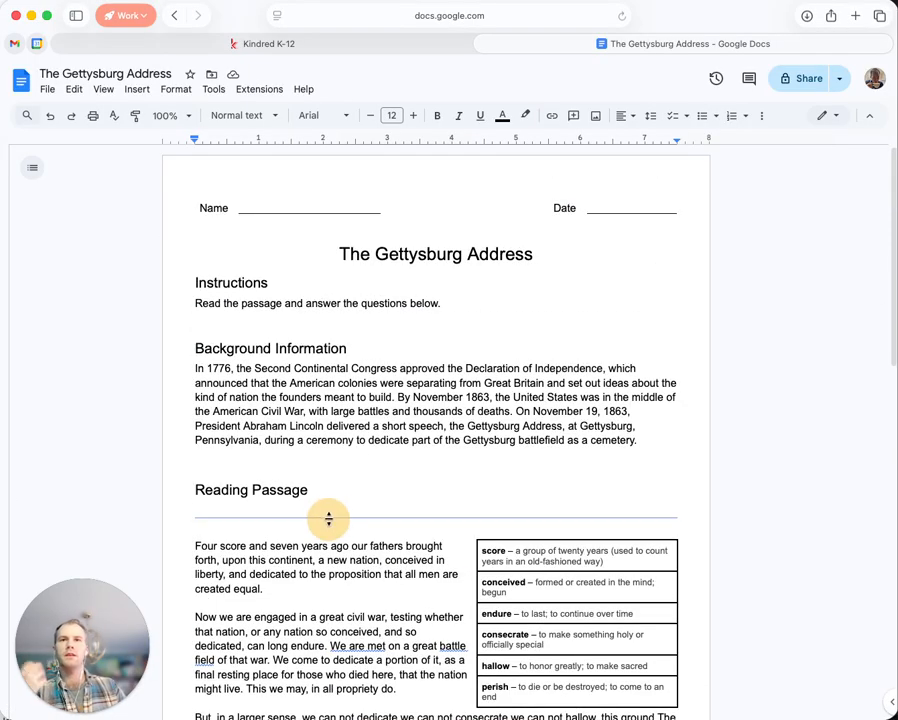
pyautogui.click(358, 458)
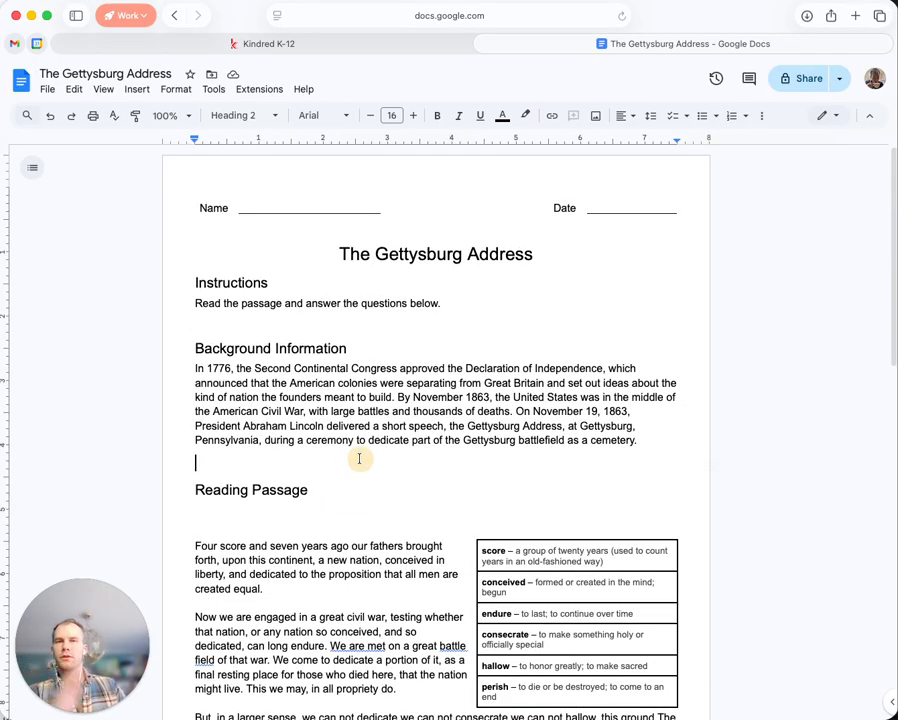
# Switch back to the Kindred K-12 worksheet builder and dismiss the Google Drive export dialog.
pyautogui.click(315, 46)
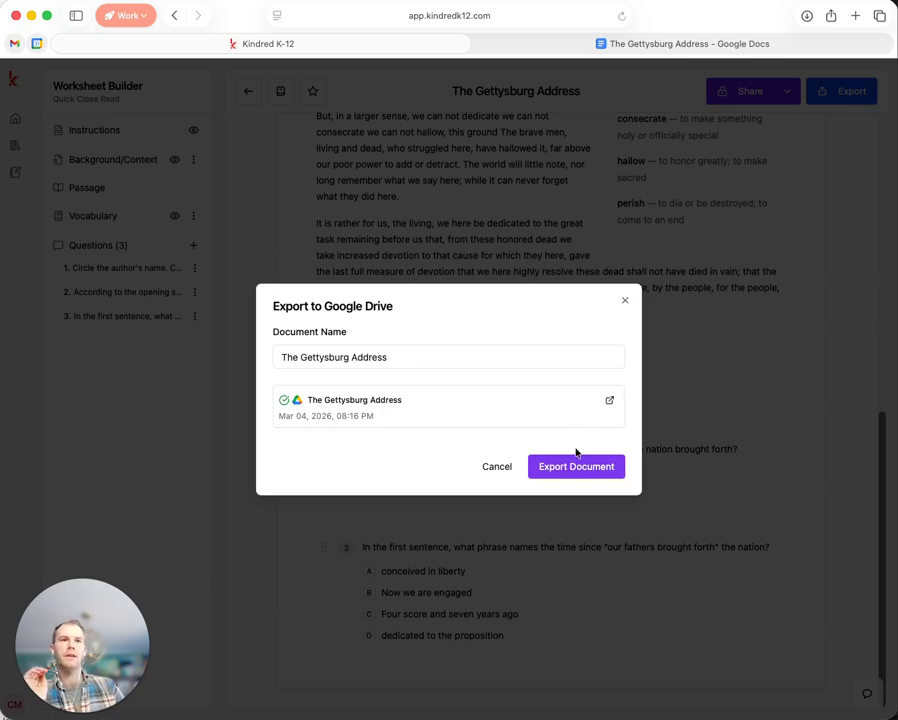
pyautogui.moveTo(615, 292); pyautogui.dragTo(621, 304)
pyautogui.click(624, 303)
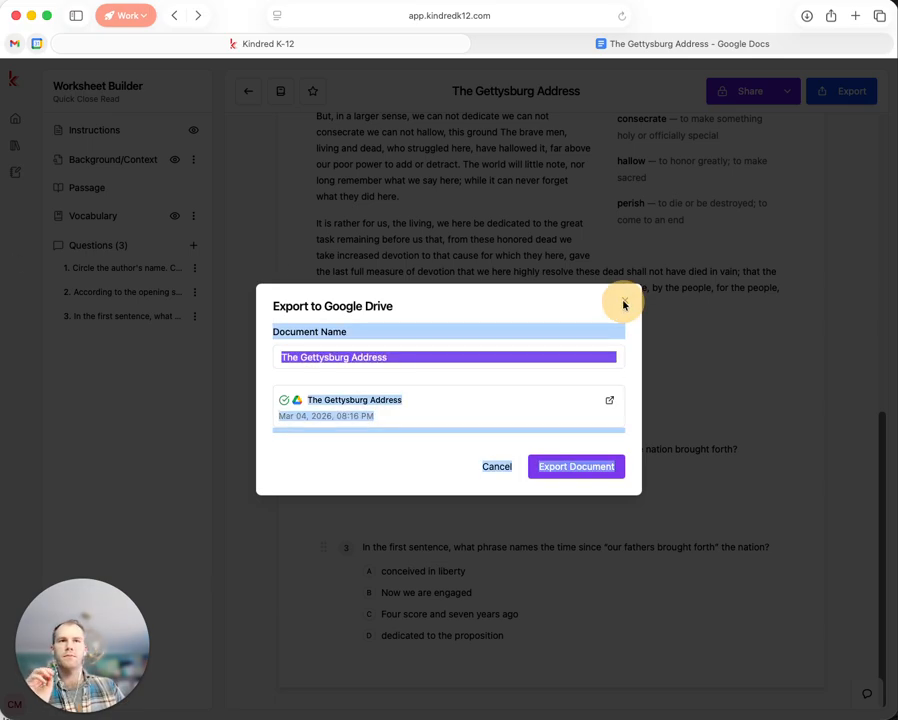
pyautogui.click(506, 466)
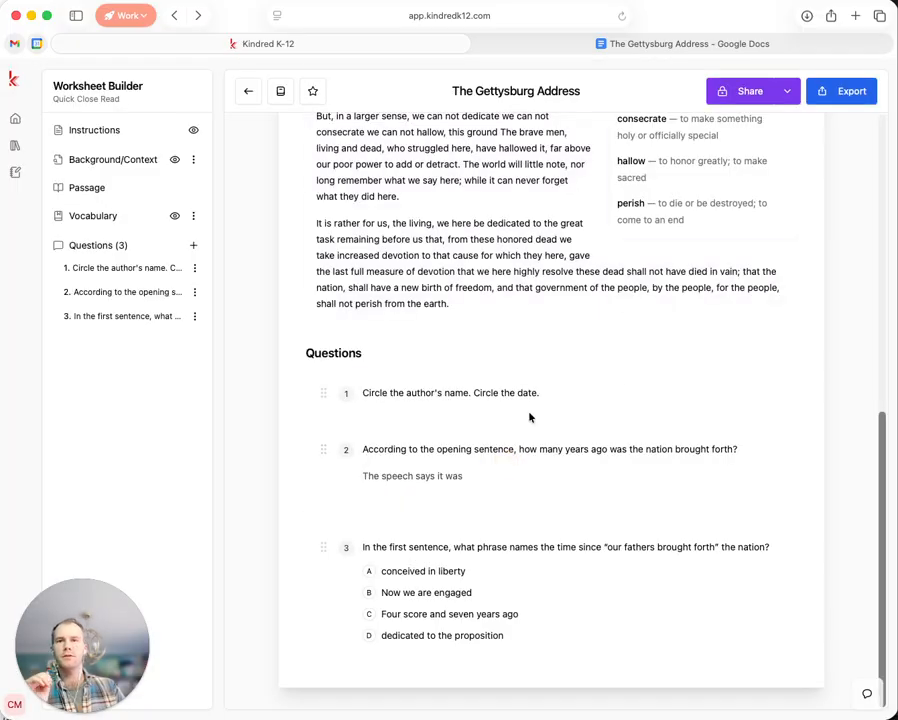
# Return to the start of the worksheet and examine the feedback and contact options, closing them without submitting anything.
pyautogui.scroll(15, 530, 420)
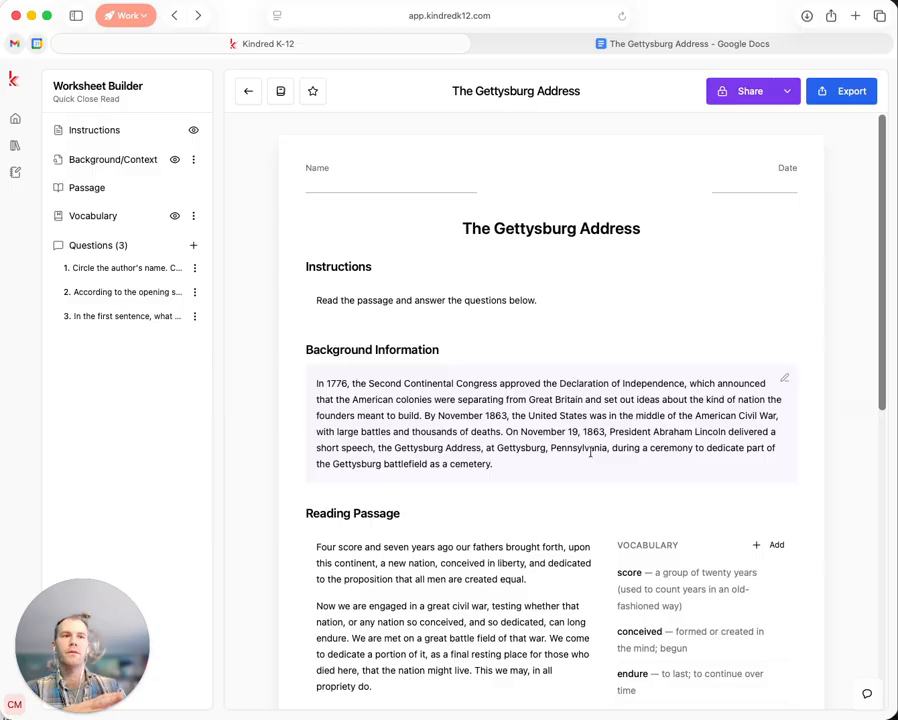
pyautogui.click(865, 693)
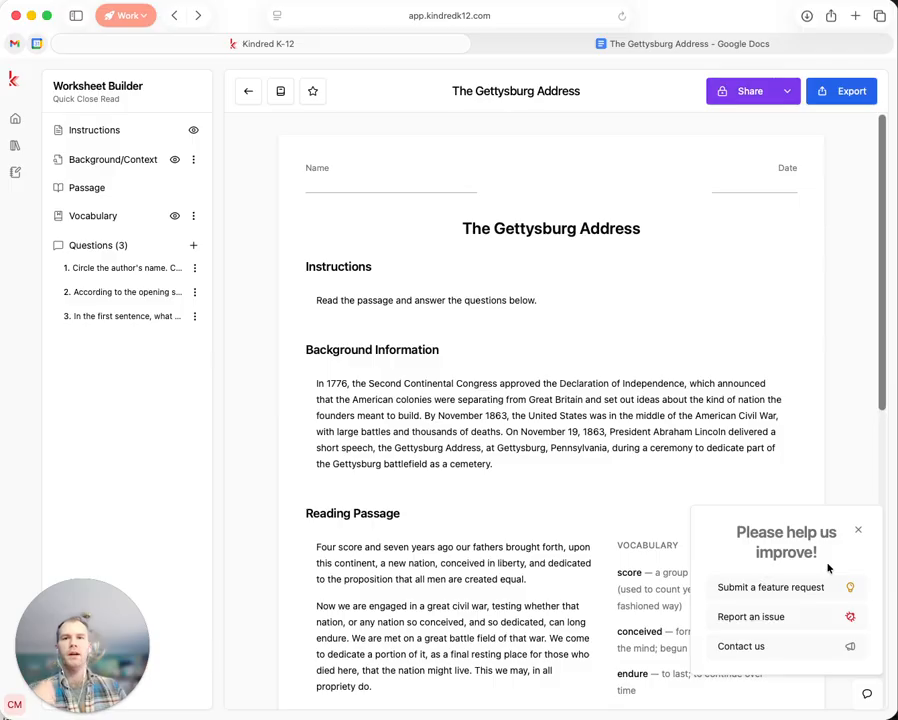
pyautogui.click(859, 533)
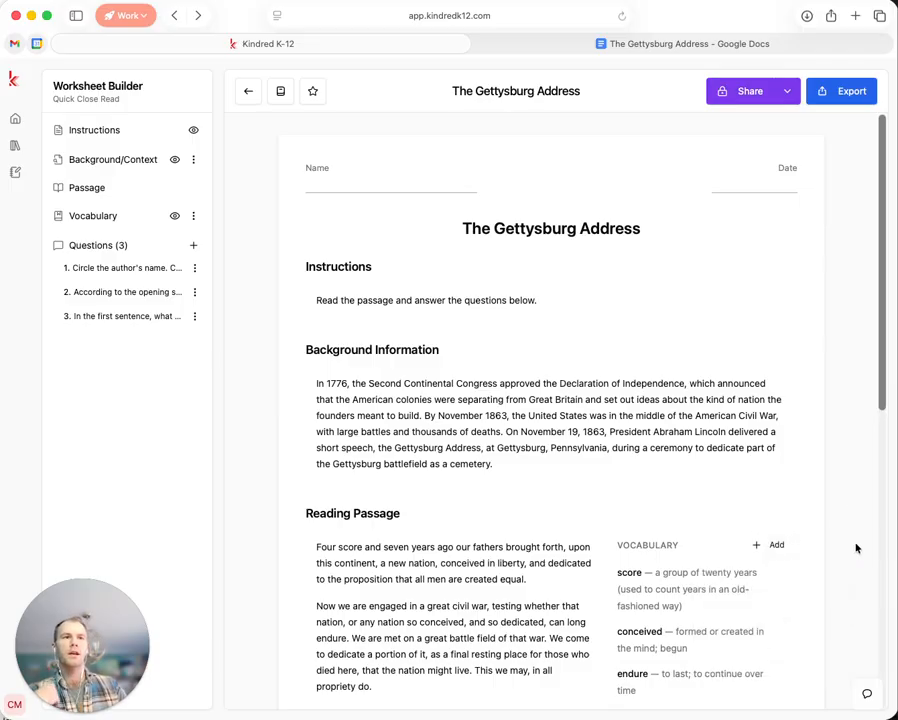